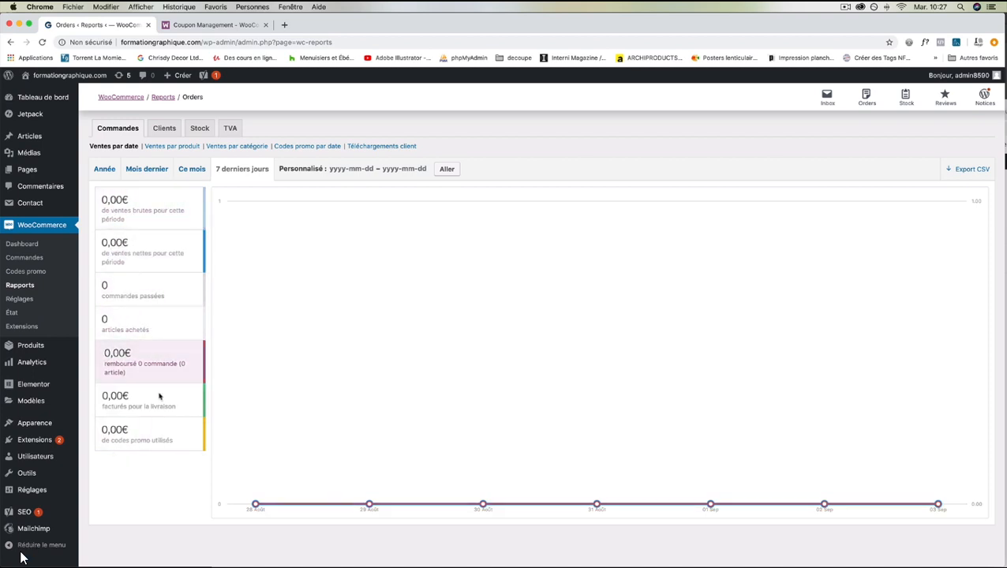
Examine the Clients report, followed by the Commandes reports for sales by date, by product and by category.
left_click(162, 132)
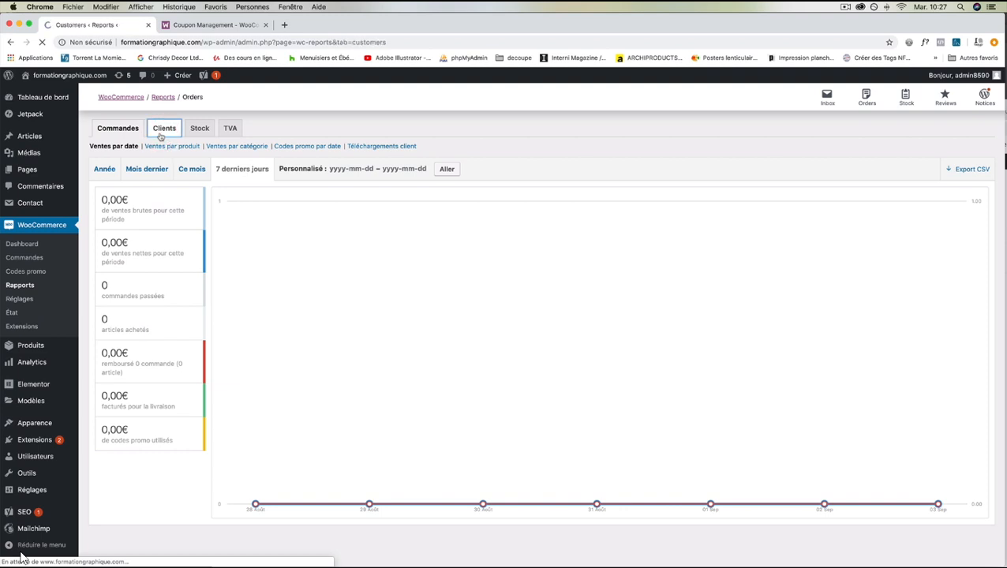
left_click(128, 174)
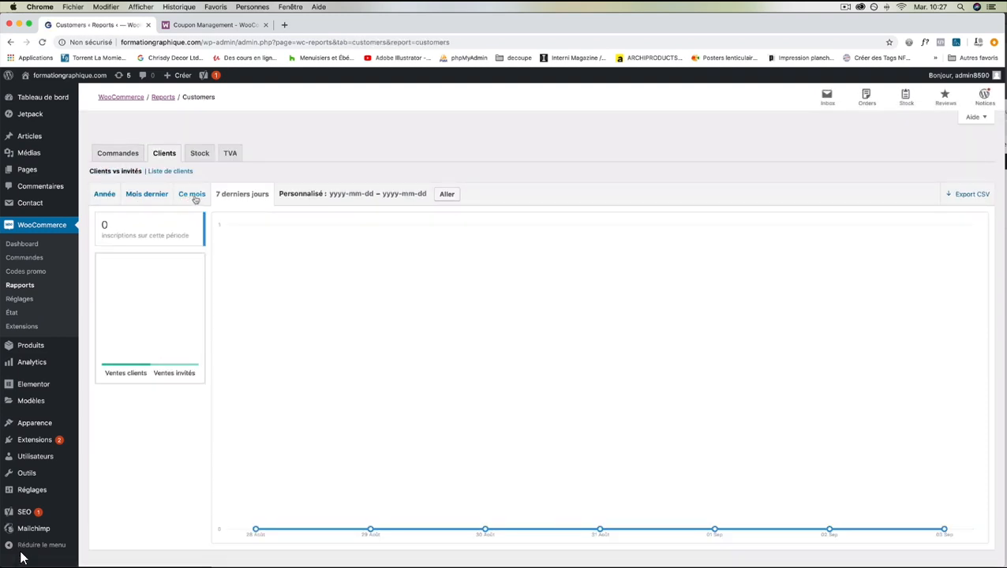
left_click(119, 155)
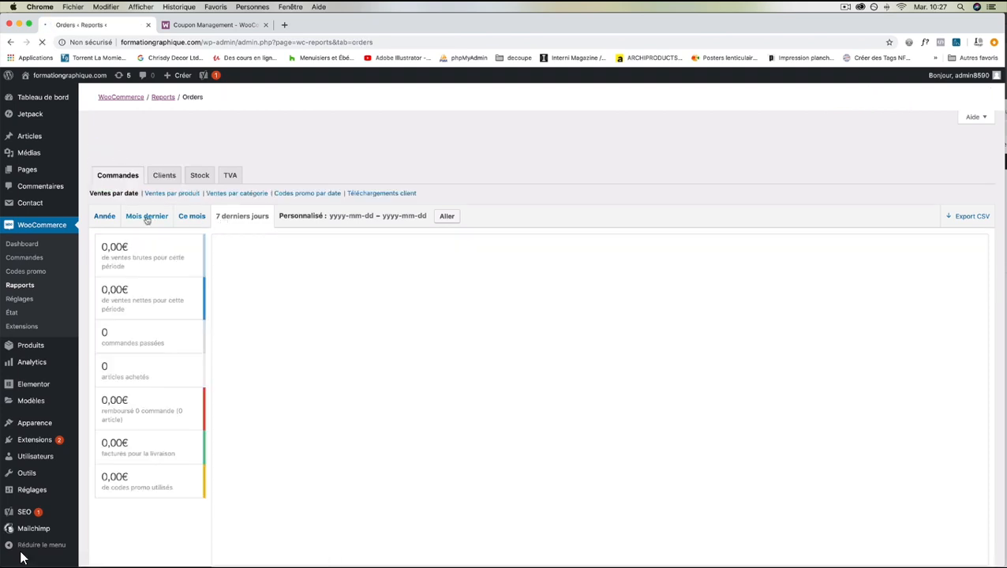
left_click(162, 172)
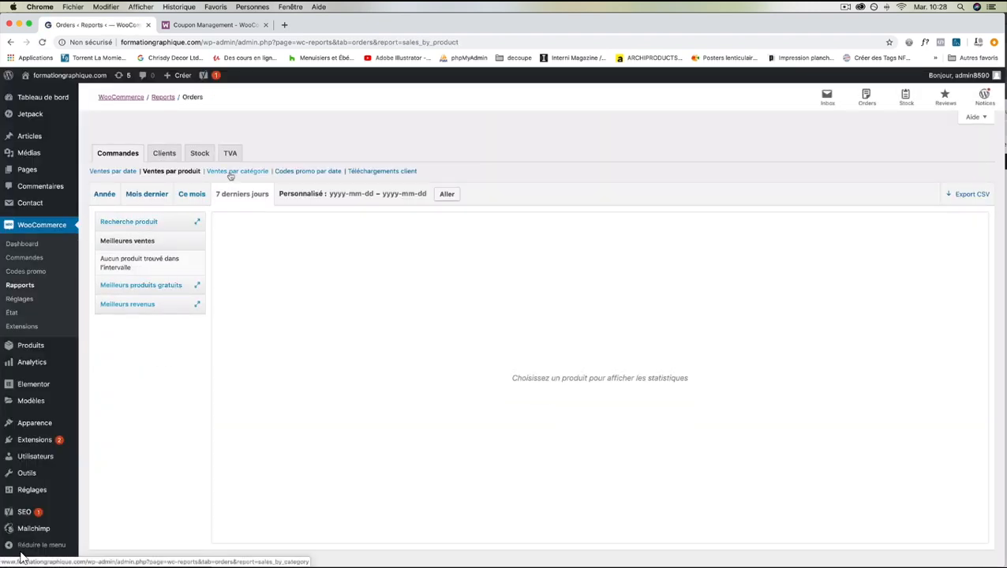
left_click(230, 172)
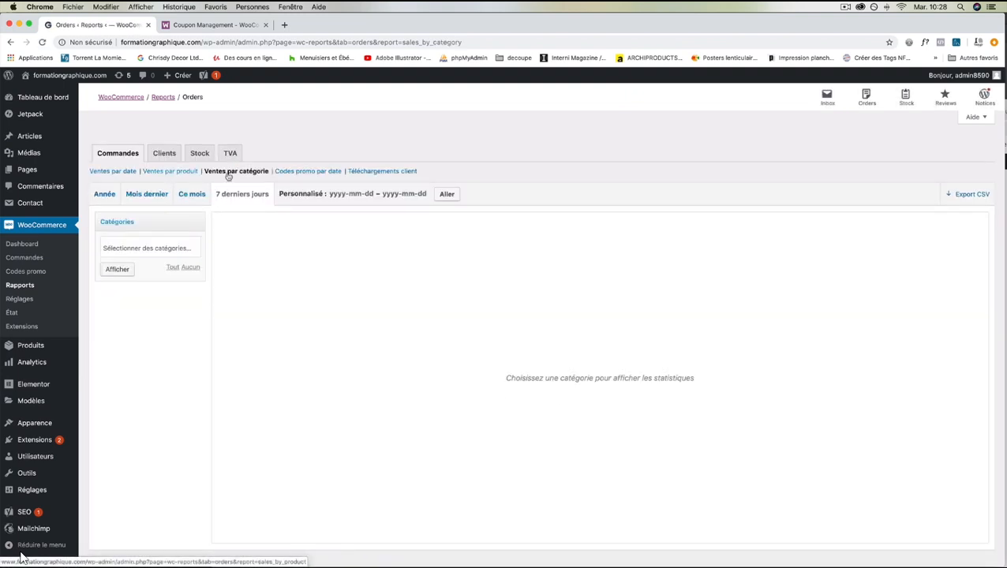
Review the WooCommerce reports for Clients, low stock and TVA by code.
left_click(164, 153)
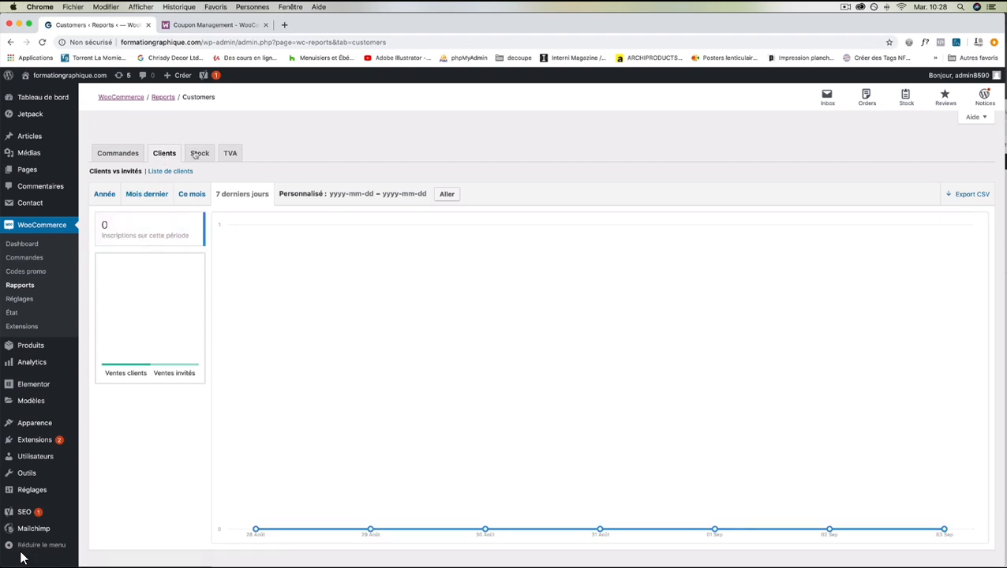
left_click(196, 153)
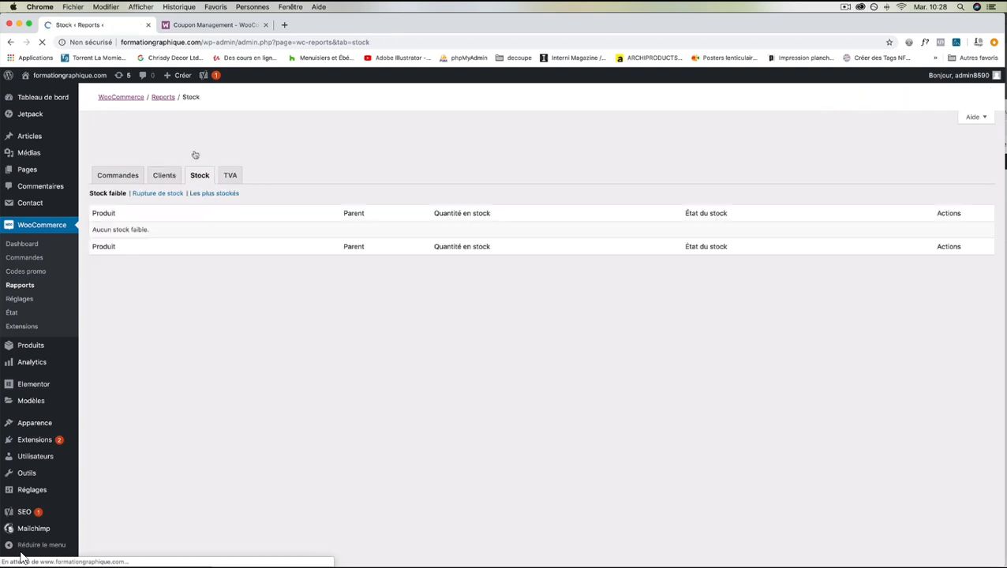
left_click(231, 153)
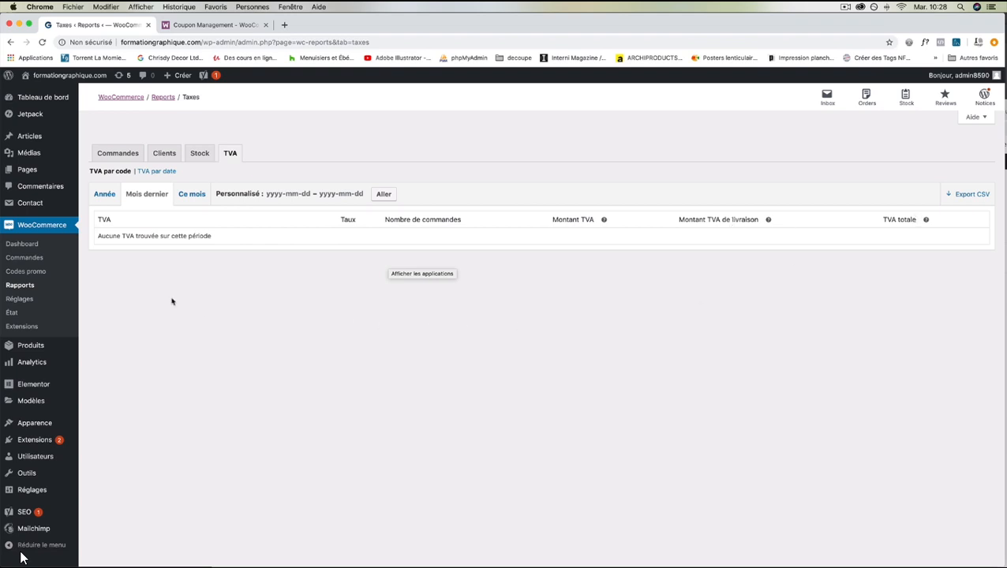
Open the general WooCommerce settings and examine the available choices for where to sell, leaving the selection as it is.
left_click(21, 300)
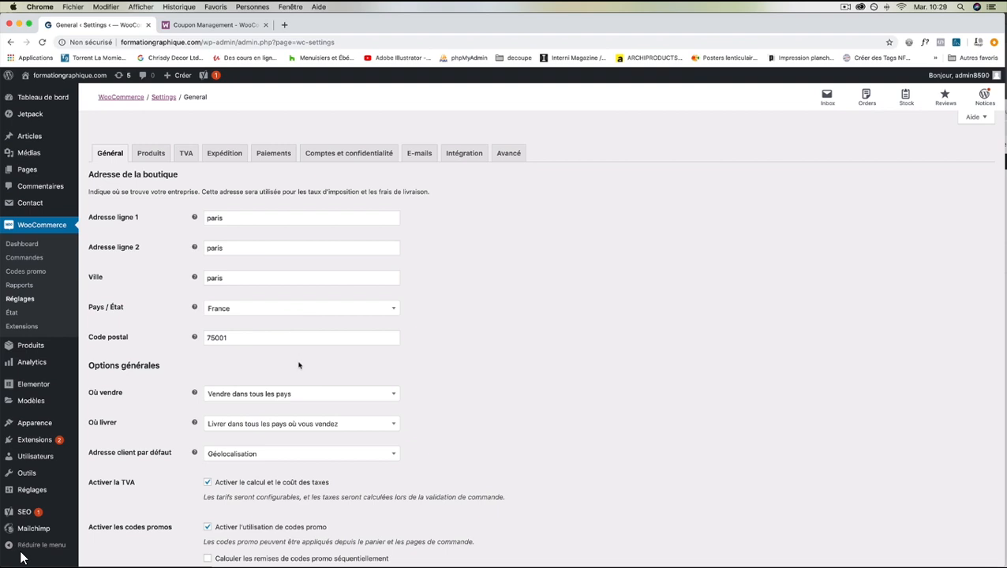
left_click(275, 393)
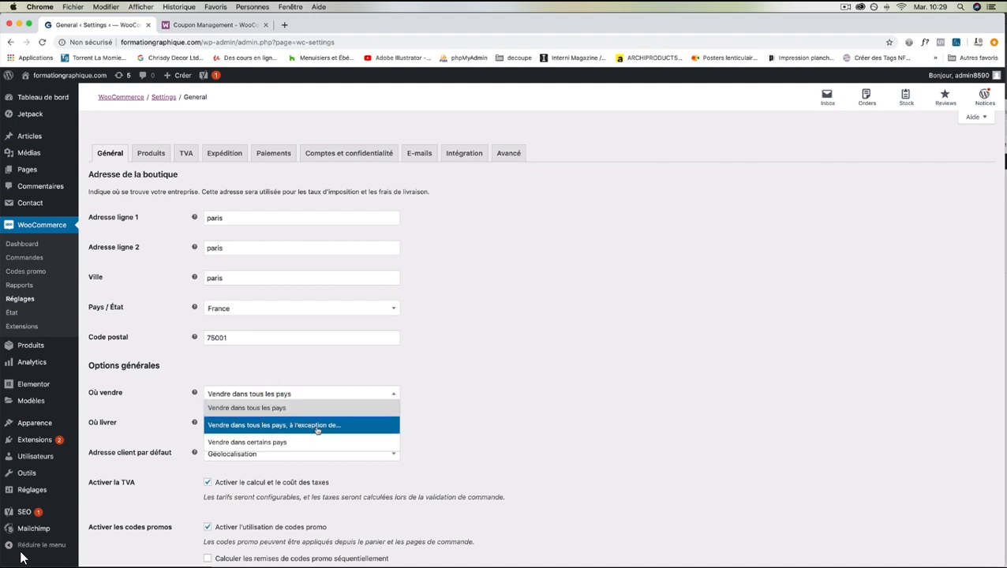
left_click(412, 350)
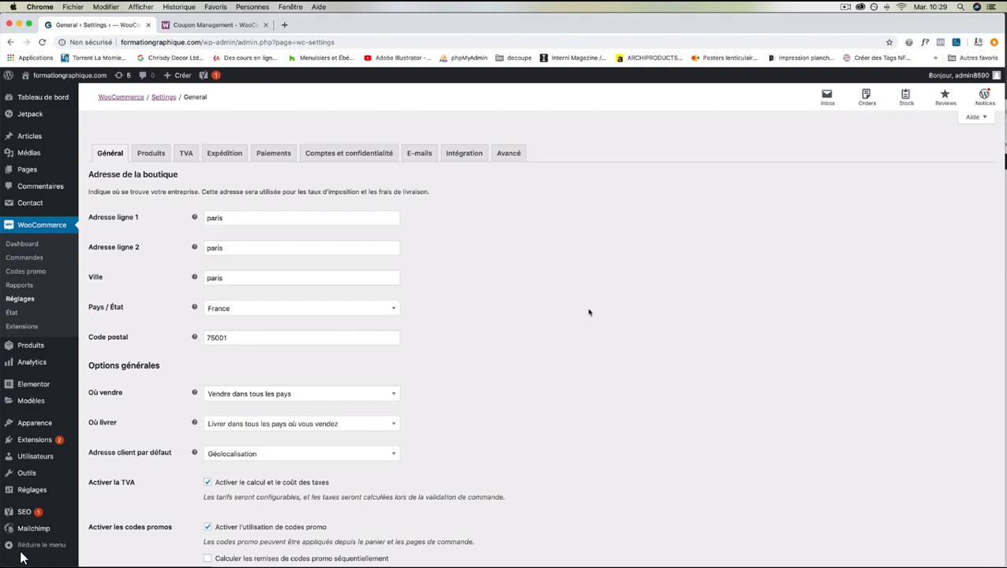
Examine the general product settings, including the shop page choices, placeholder image, measurement units and review options.
left_click(154, 156)
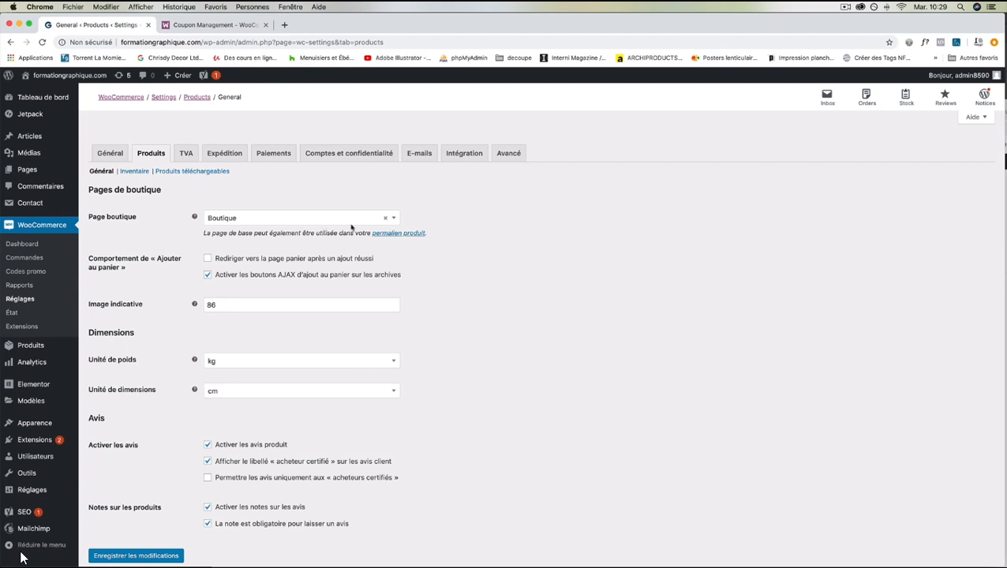
left_click(394, 220)
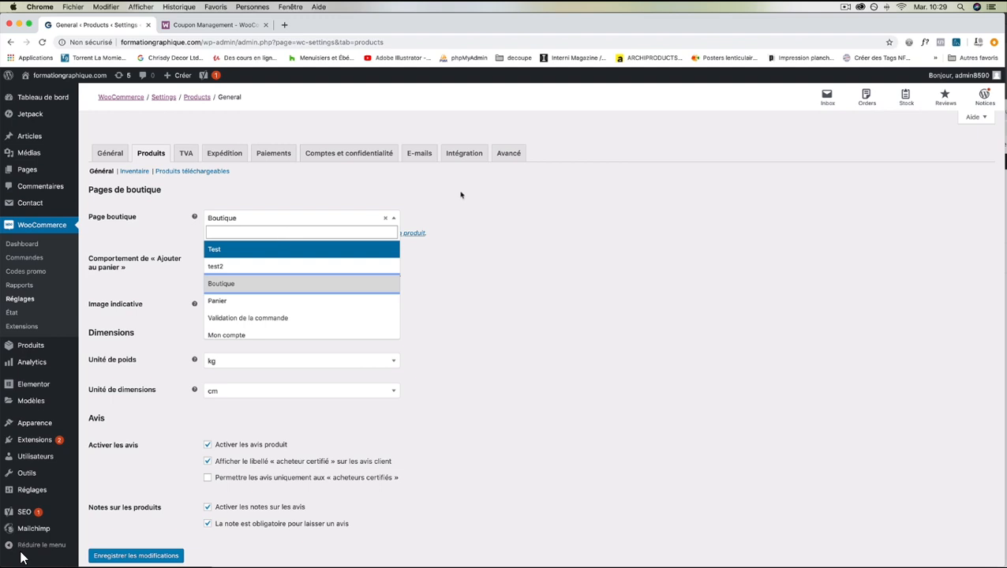
left_click(504, 203)
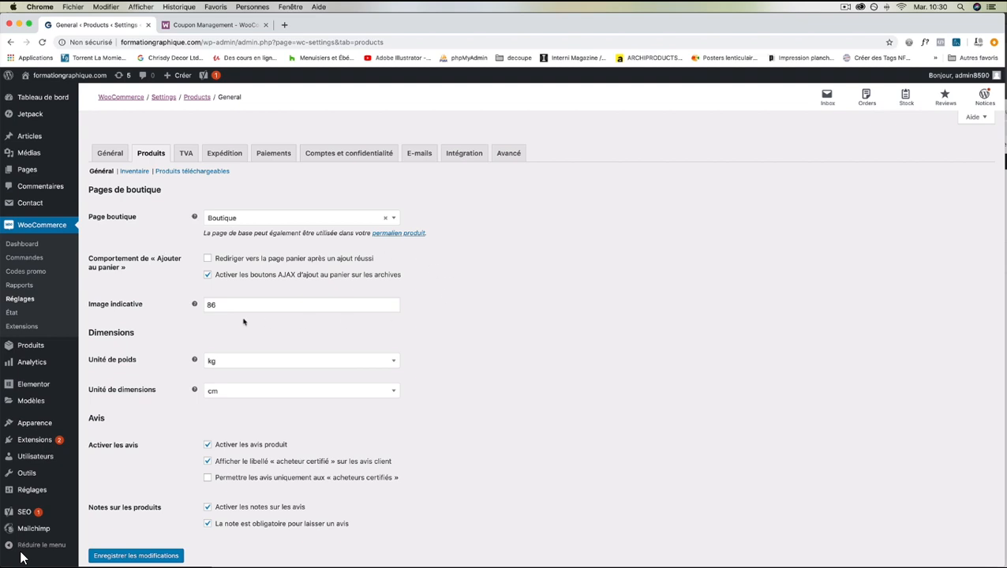
mouse_move(194, 304)
scroll(235, 368, "down", 1)
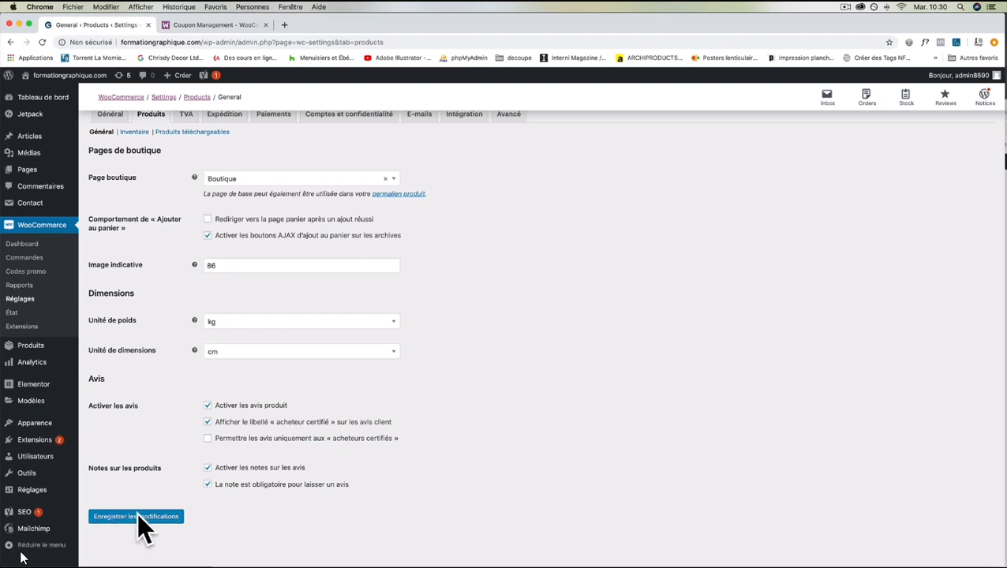
scroll(22, 558, "up", 1)
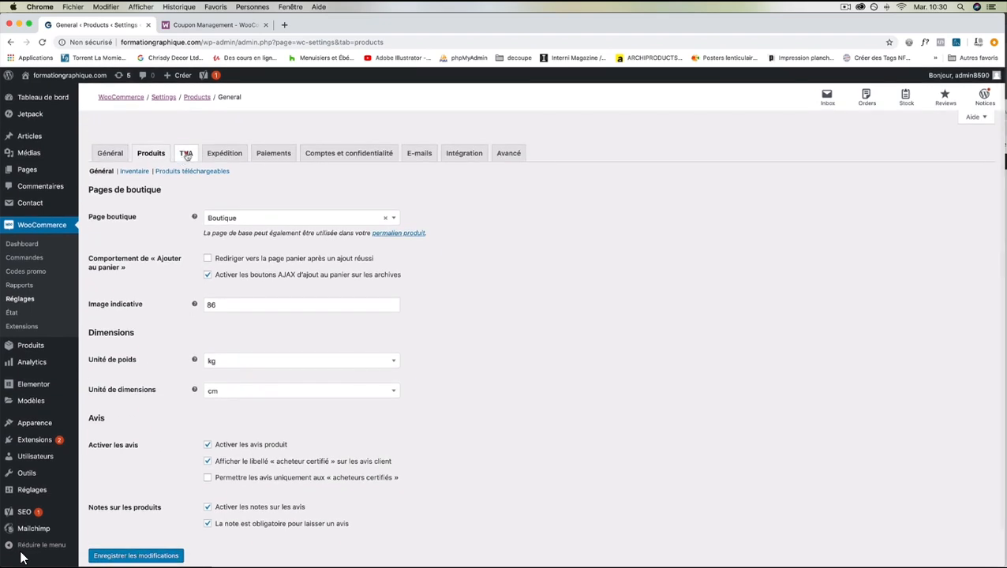
Examine the TVA options in the WooCommerce settings, from tax-inclusive pricing to the display of tax totals.
left_click(186, 155)
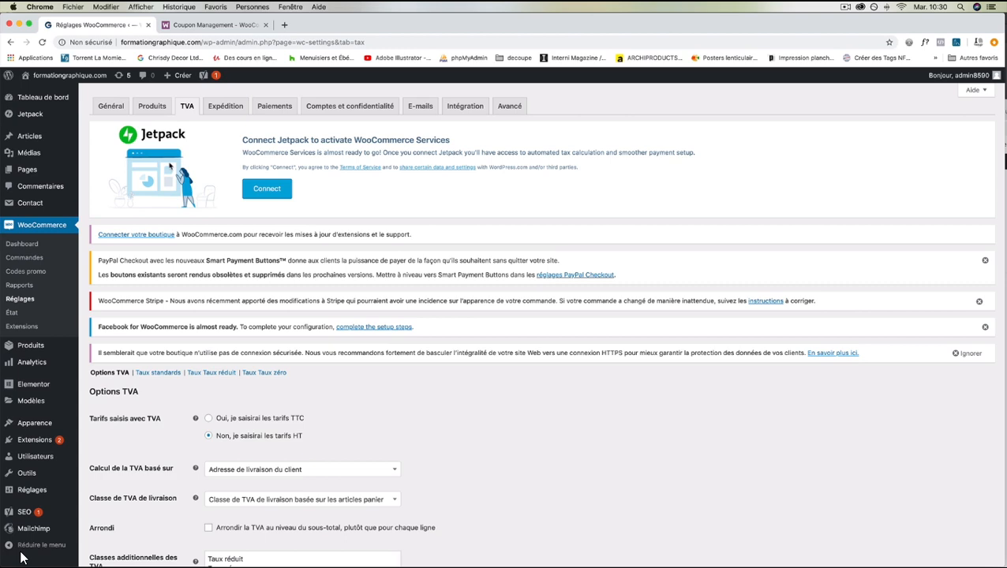
scroll(224, 259, "down", 5)
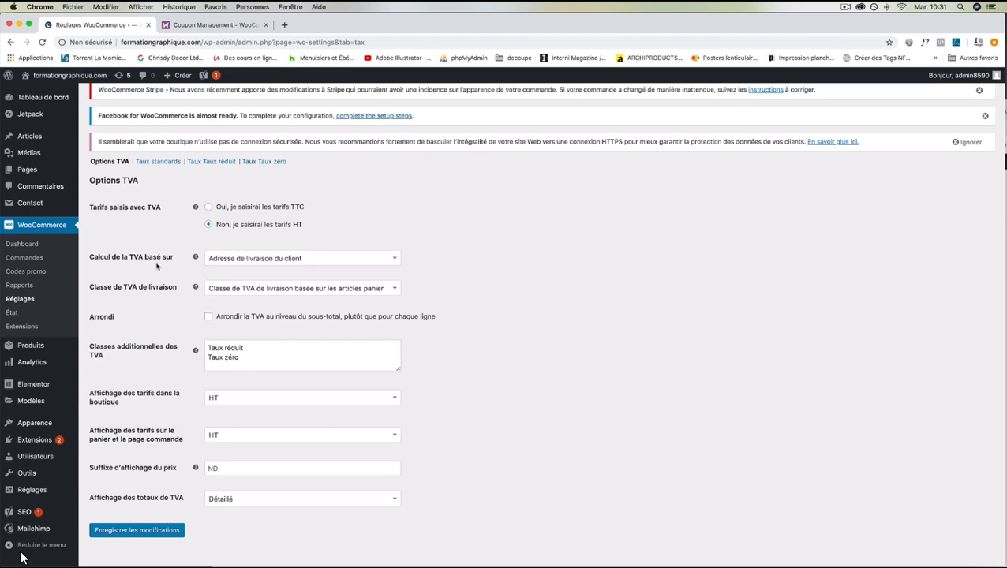
scroll(22, 558, "up", 5)
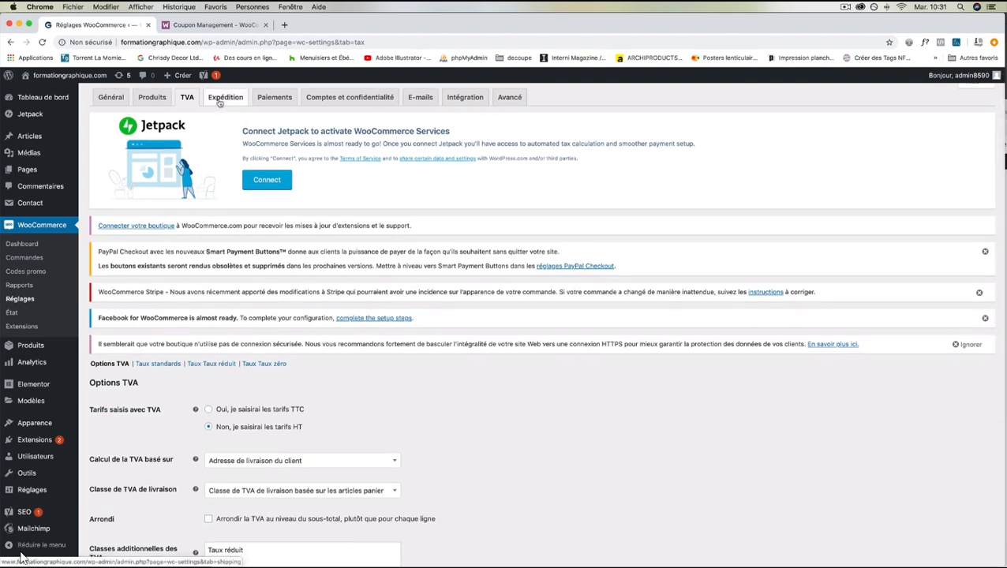
Review the shipping zones settings and view the new shipping zone form in a separate browser tab, then return to the zones page.
left_click(219, 102)
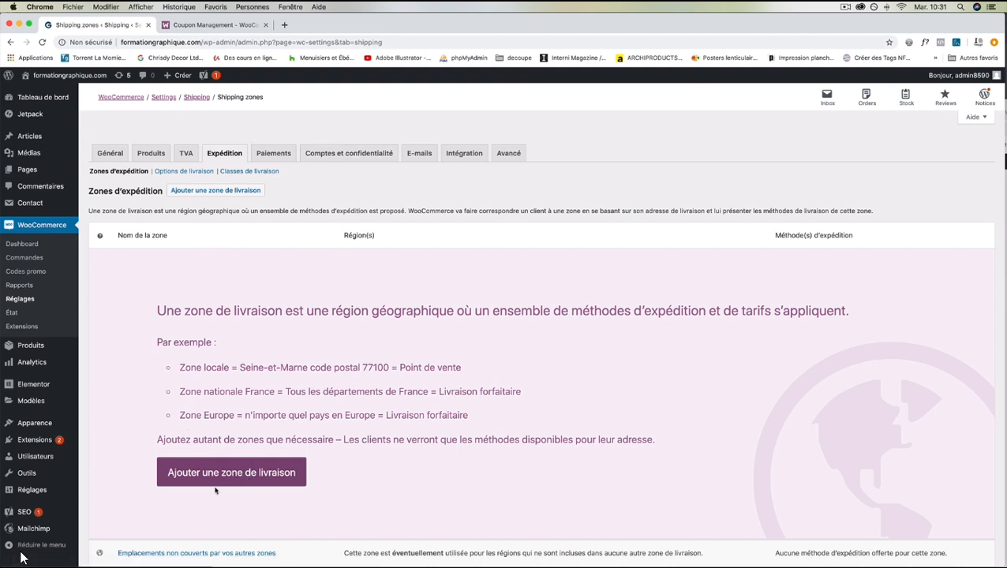
scroll(224, 488, "down", 2)
scroll(223, 488, "up", 2)
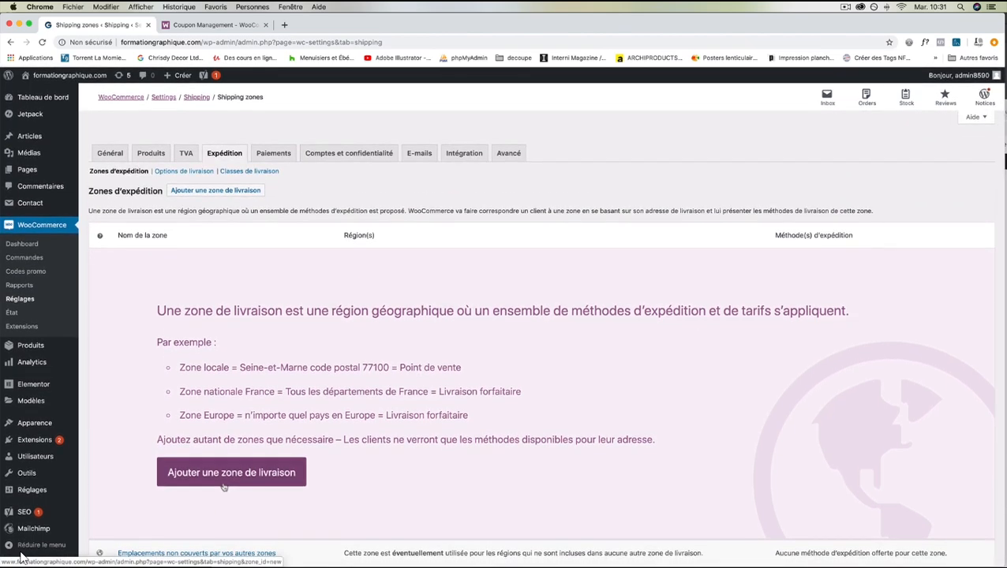
right_click(227, 476)
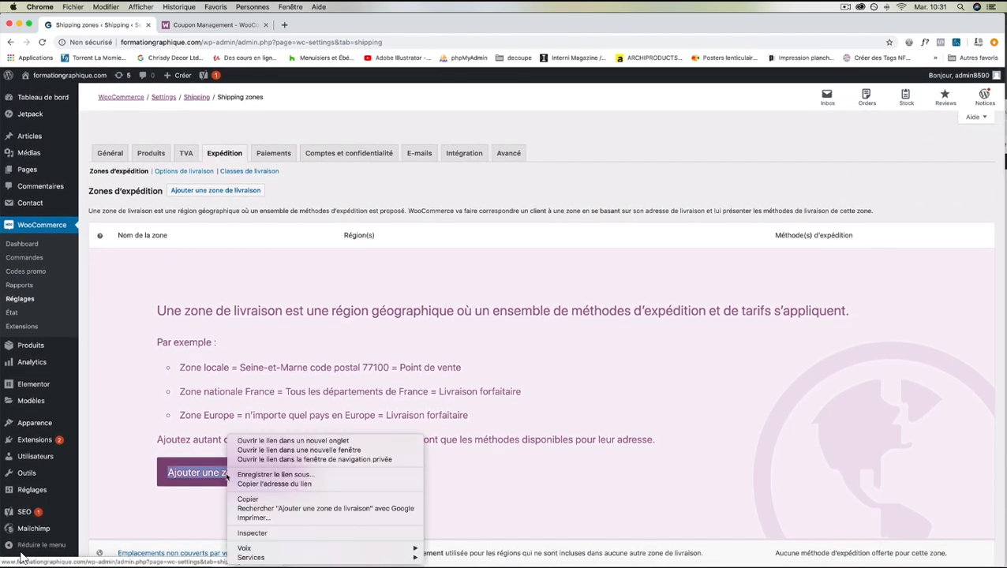
left_click(249, 441)
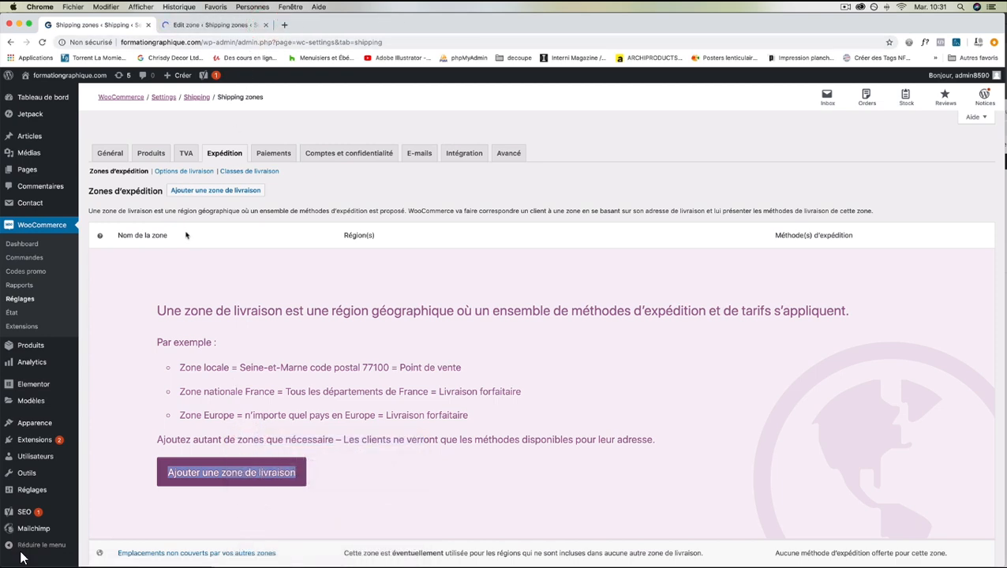
left_click(212, 24)
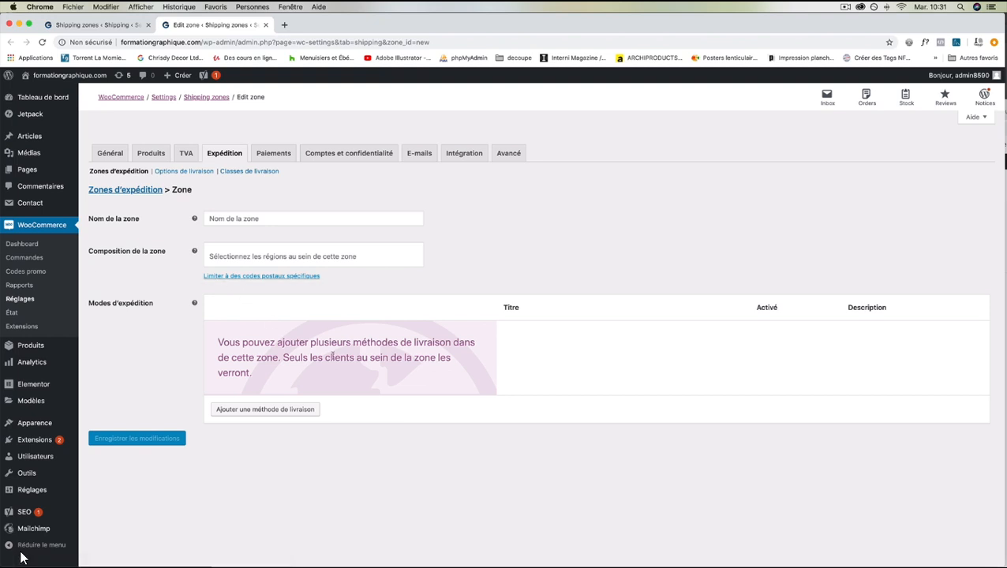
key("ctrl+shift+Tab")
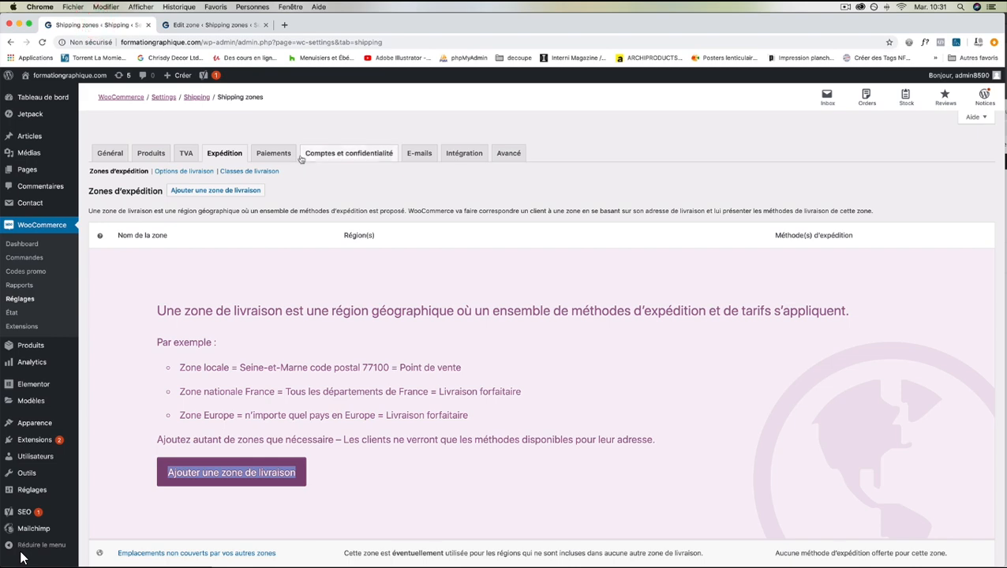
Enable PayPal in the WooCommerce payment methods and save the payment settings.
left_click(274, 154)
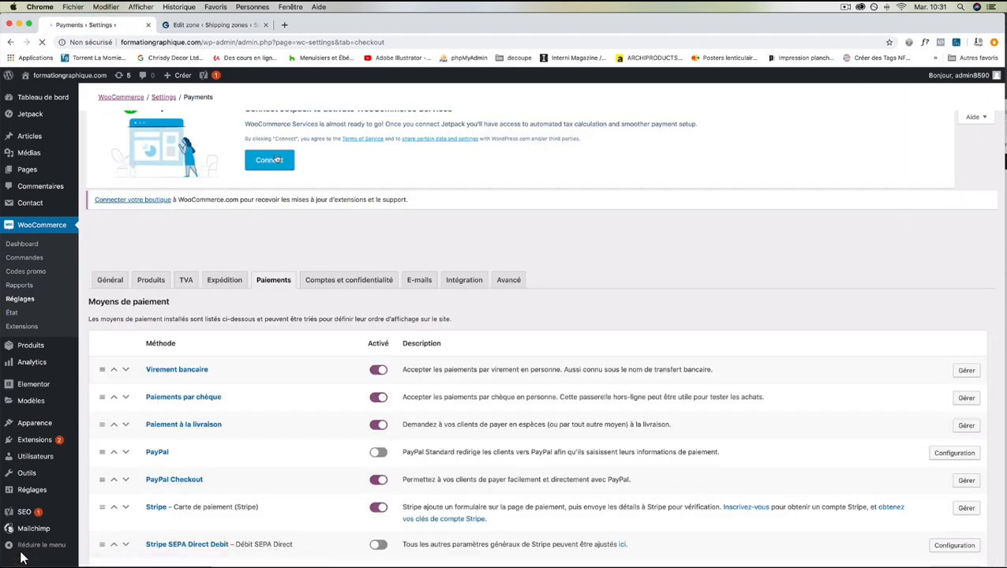
scroll(284, 224, "down", 5)
scroll(284, 224, "up", 1)
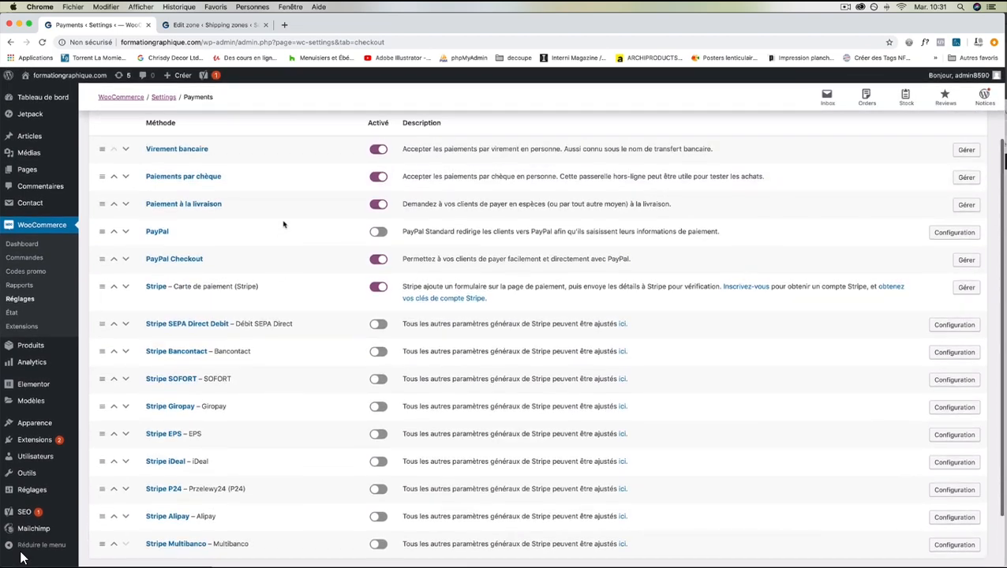
scroll(284, 224, "up", 3)
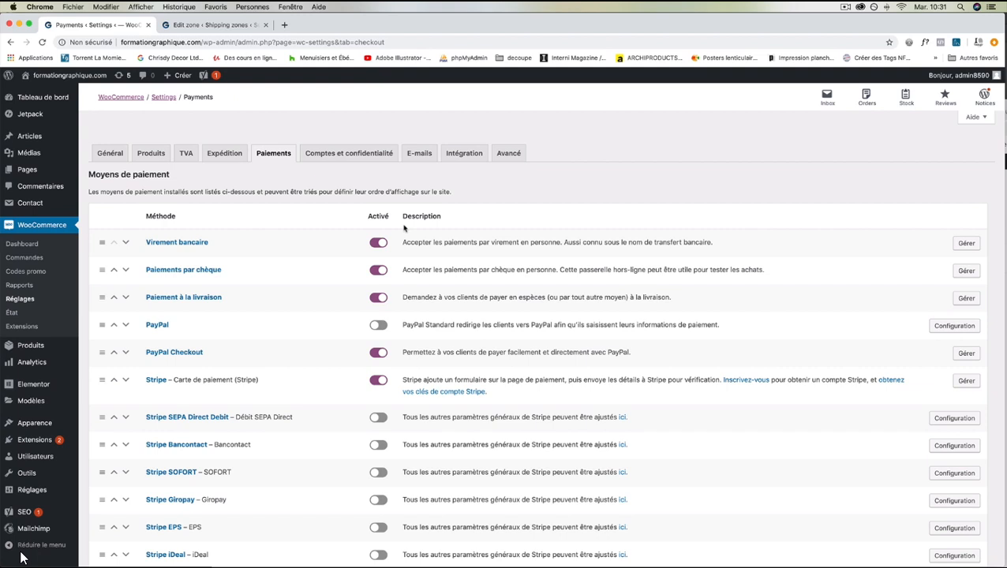
left_click(379, 326)
scroll(370, 323, "down", 3)
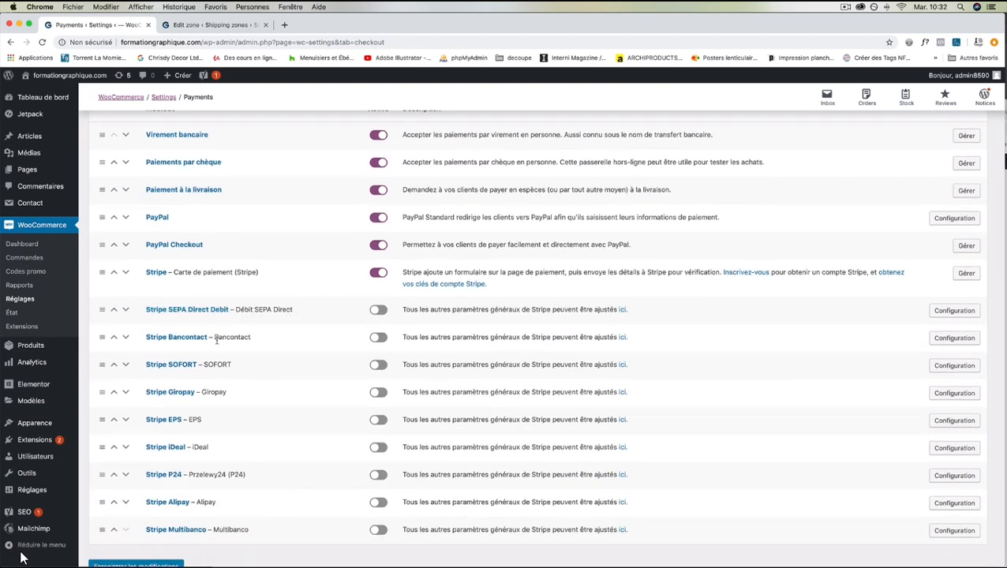
scroll(271, 385, "down", 1)
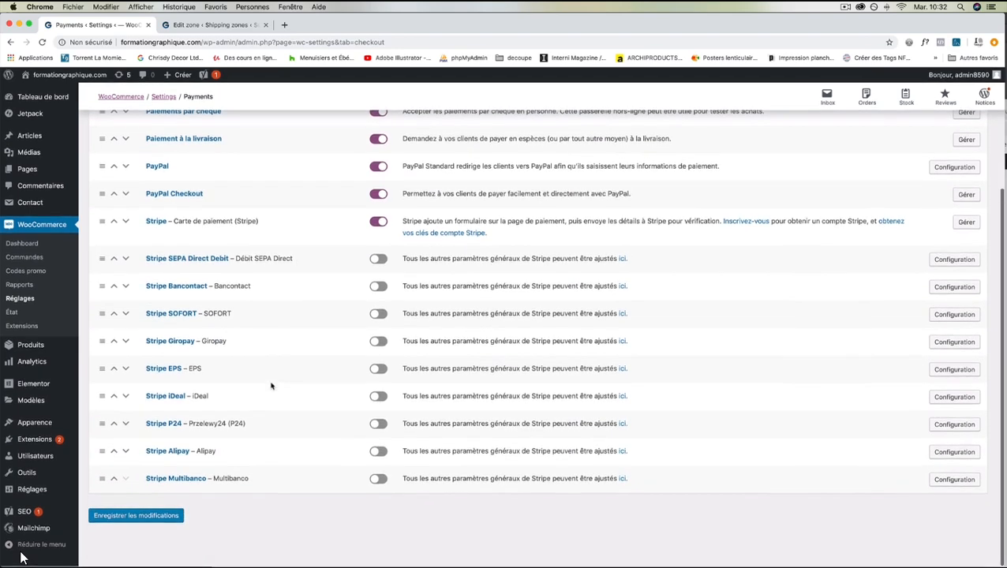
scroll(271, 385, "up", 4)
scroll(271, 385, "down", 4)
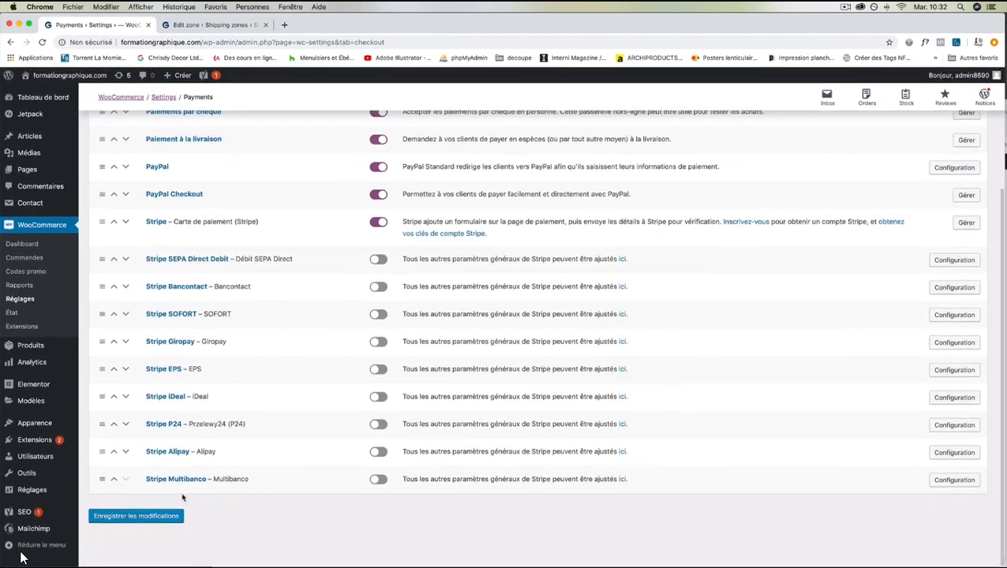
left_click(156, 516)
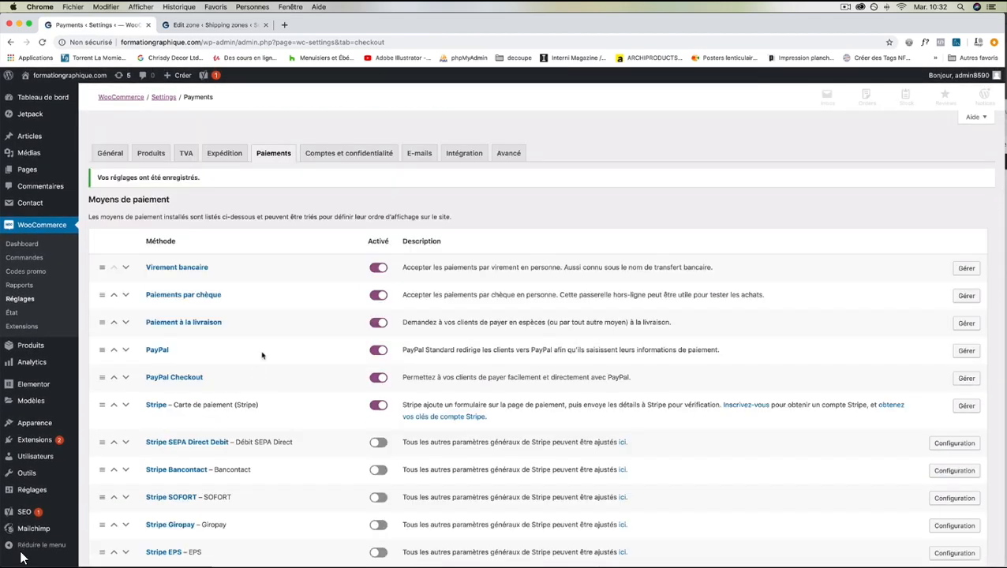
Examine the accounts and privacy settings, from guest checkout and account creation to personal data retention.
left_click(349, 153)
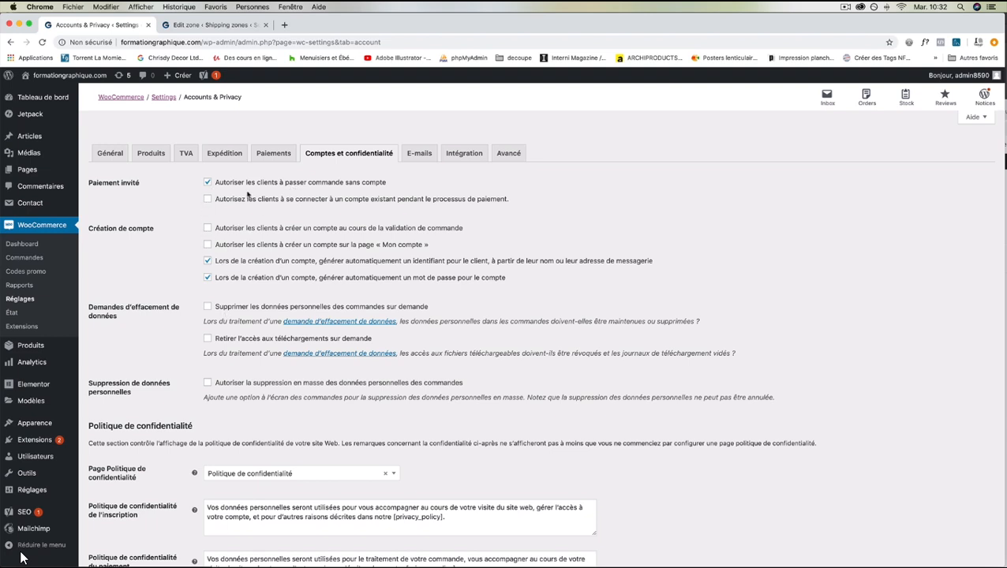
scroll(264, 400, "down", 8)
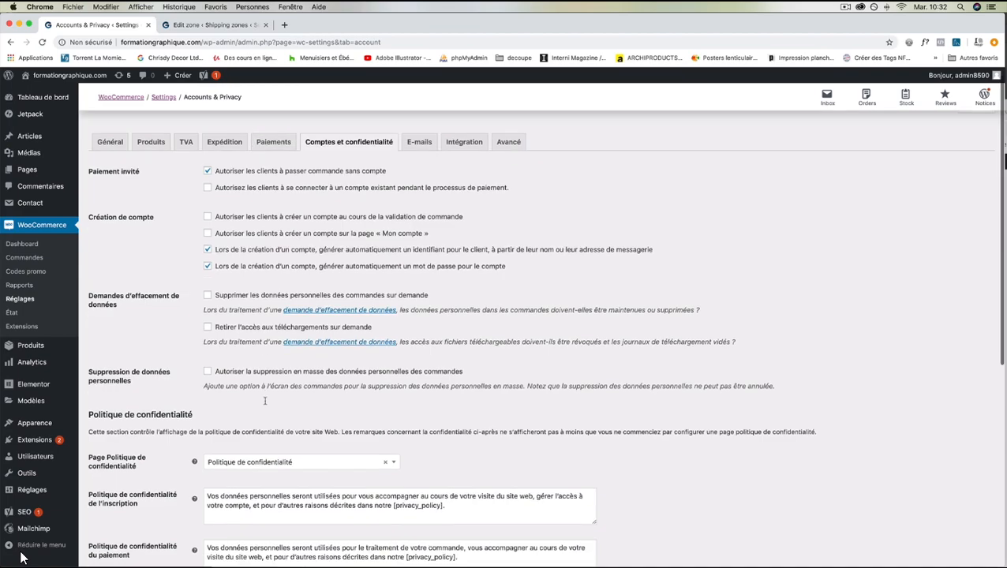
scroll(265, 404, "down", 2)
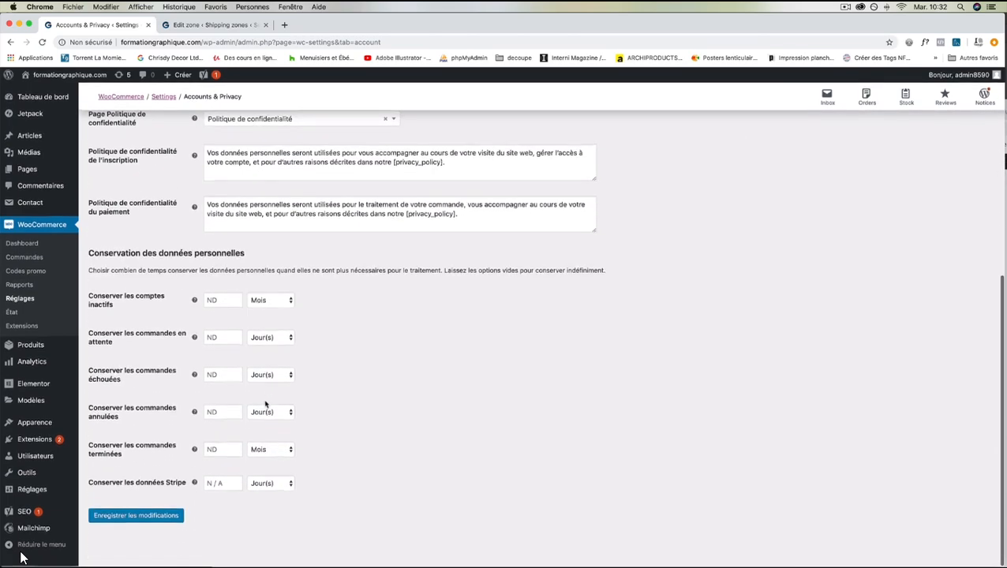
Review the data erasure requests, privacy policy page and privacy policy texts in the accounts and privacy settings.
scroll(266, 404, "up", 6)
scroll(265, 404, "up", 6)
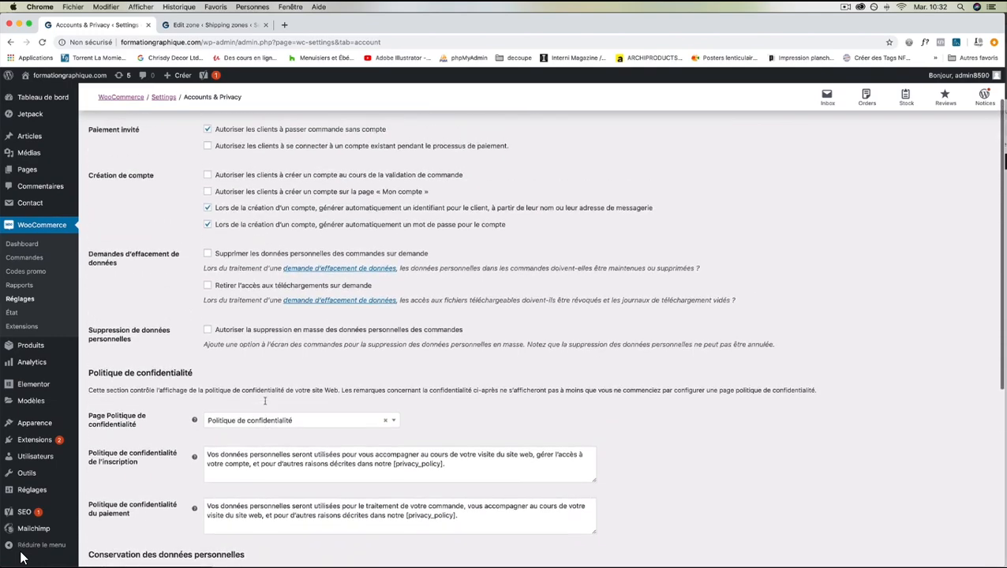
scroll(265, 404, "down", 4)
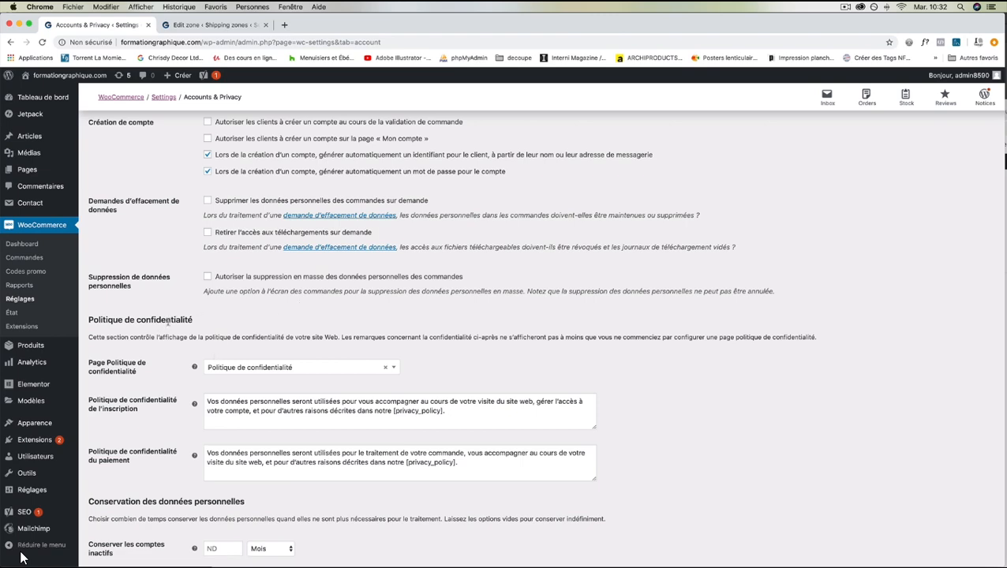
scroll(188, 394, "down", 2)
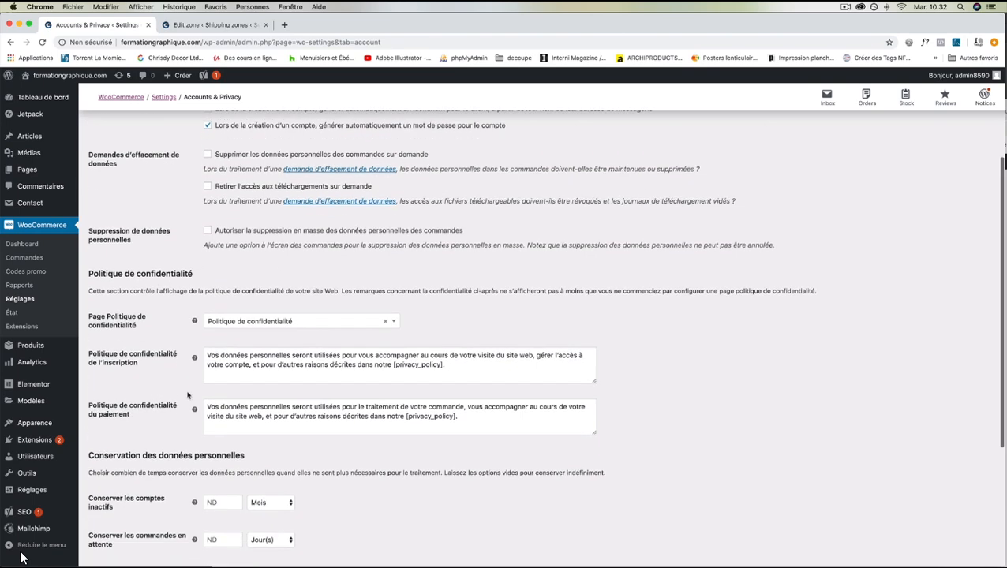
scroll(188, 395, "down", 1)
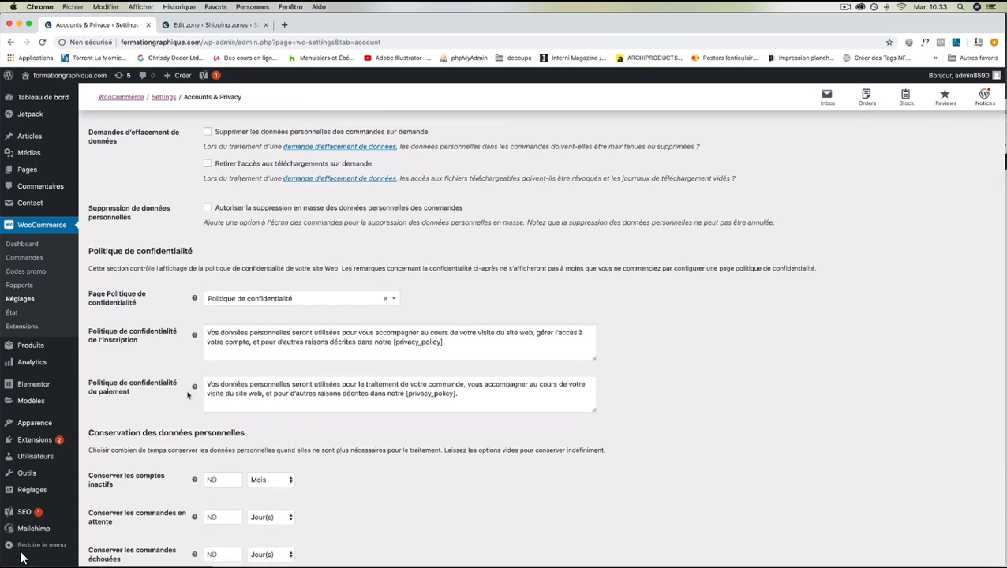
scroll(188, 394, "up", 5)
Examine the WooCommerce e-mail notifications list and the sender name and sender address options.
left_click(420, 153)
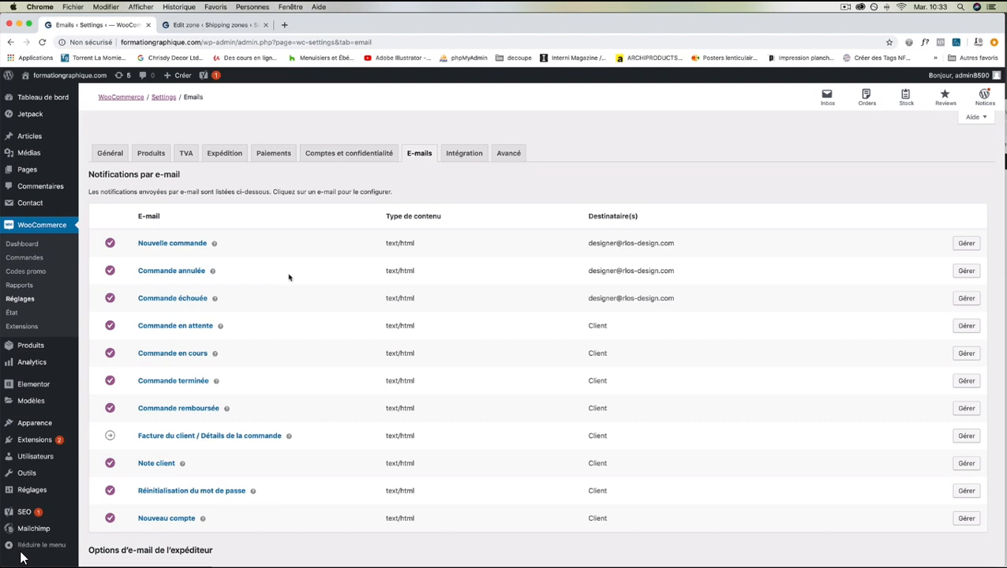
scroll(288, 277, "down", 2)
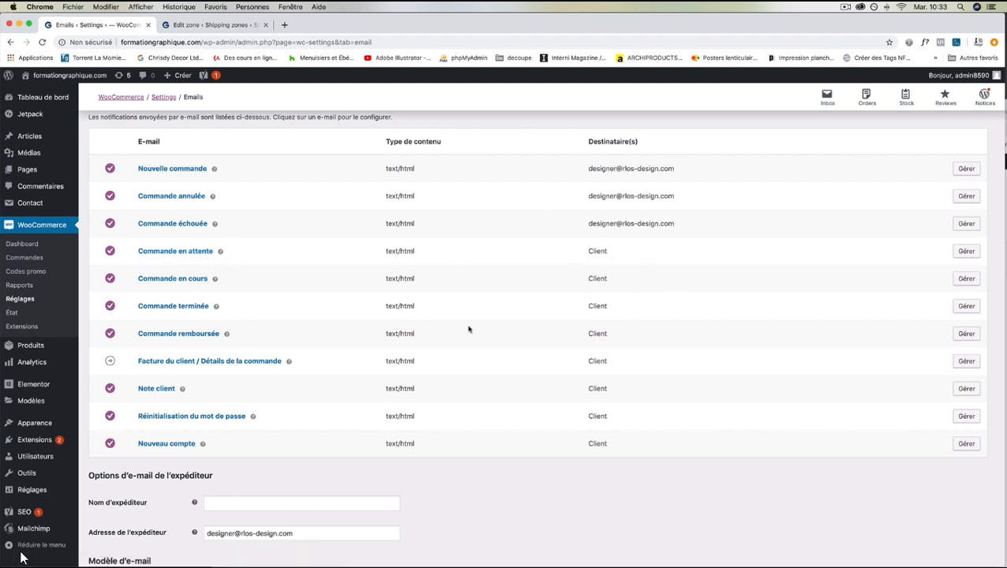
scroll(443, 395, "down", 4)
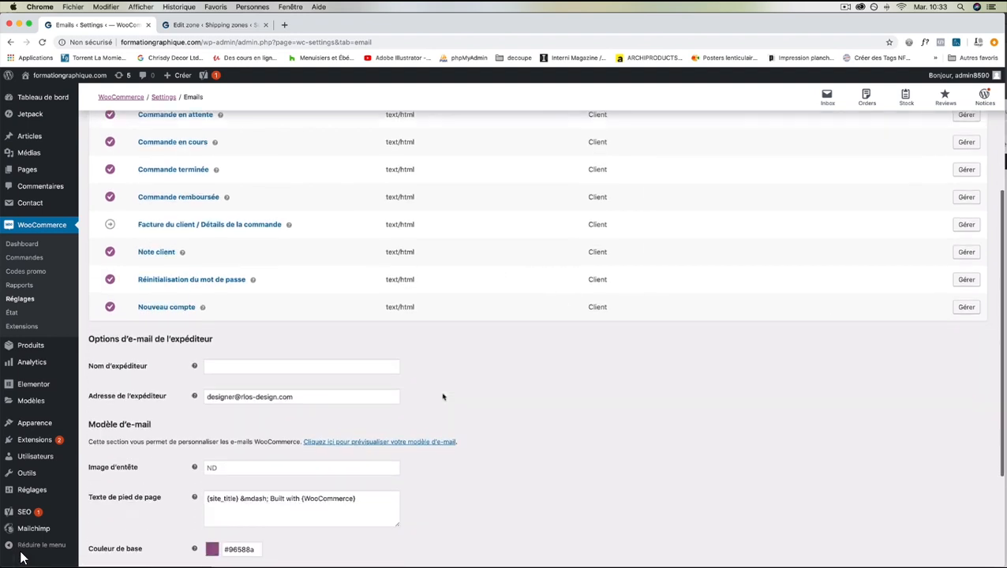
left_click(264, 361)
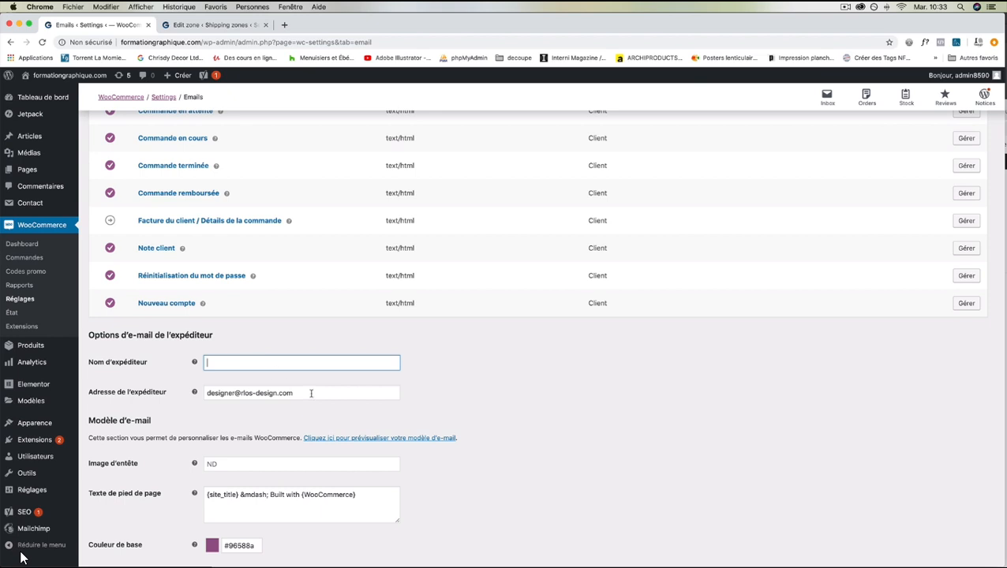
left_click_drag(311, 393, 155, 384)
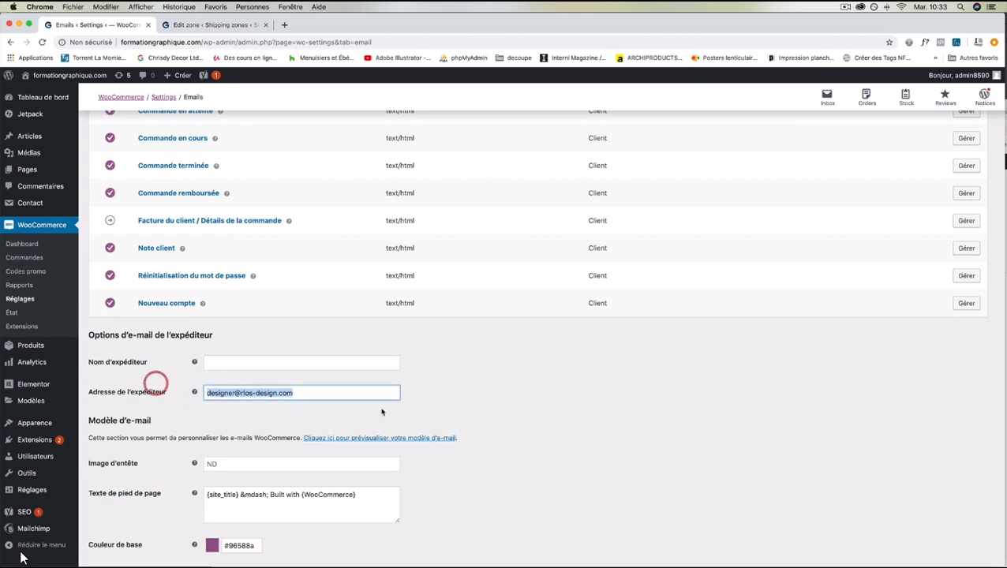
left_click(493, 404)
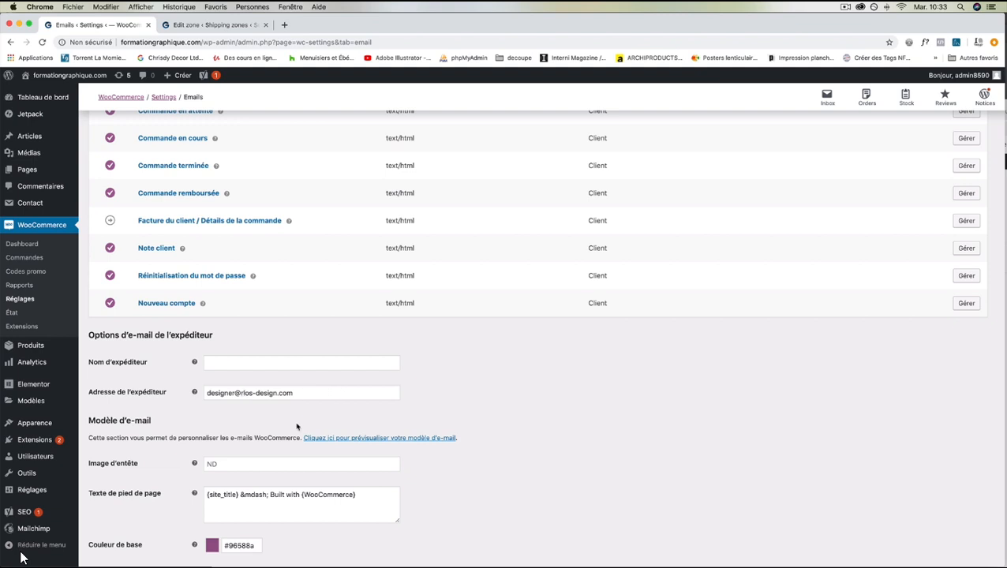
Preview the WooCommerce e-mail template in a separate browser tab and compare it with the template's footer text and colour settings.
scroll(296, 427, "down", 5)
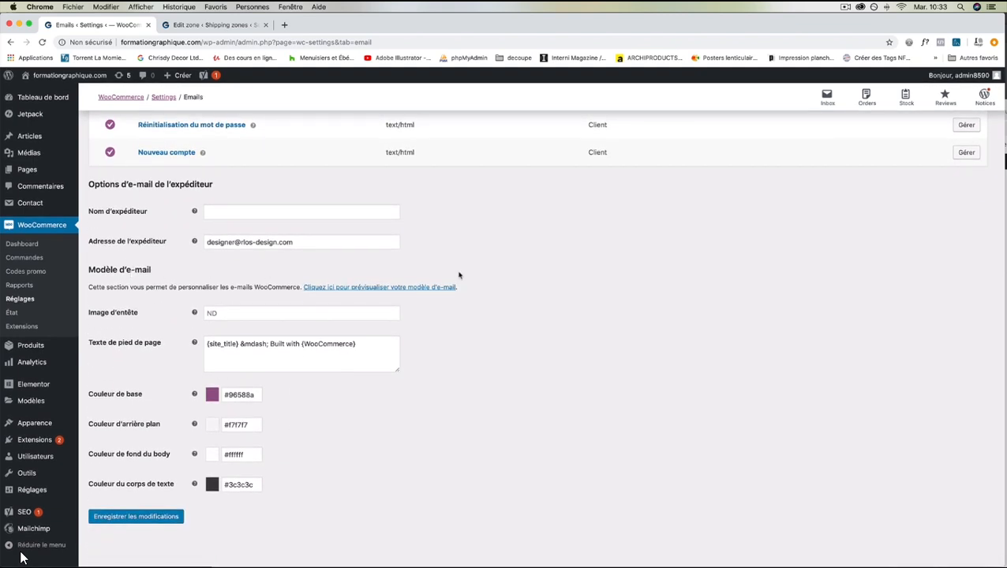
right_click(378, 287)
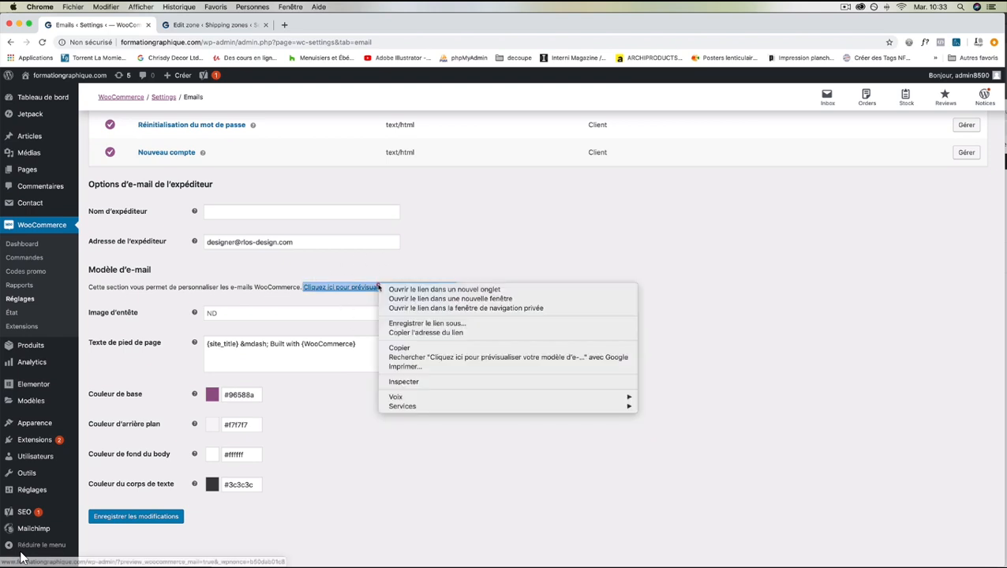
left_click(391, 291)
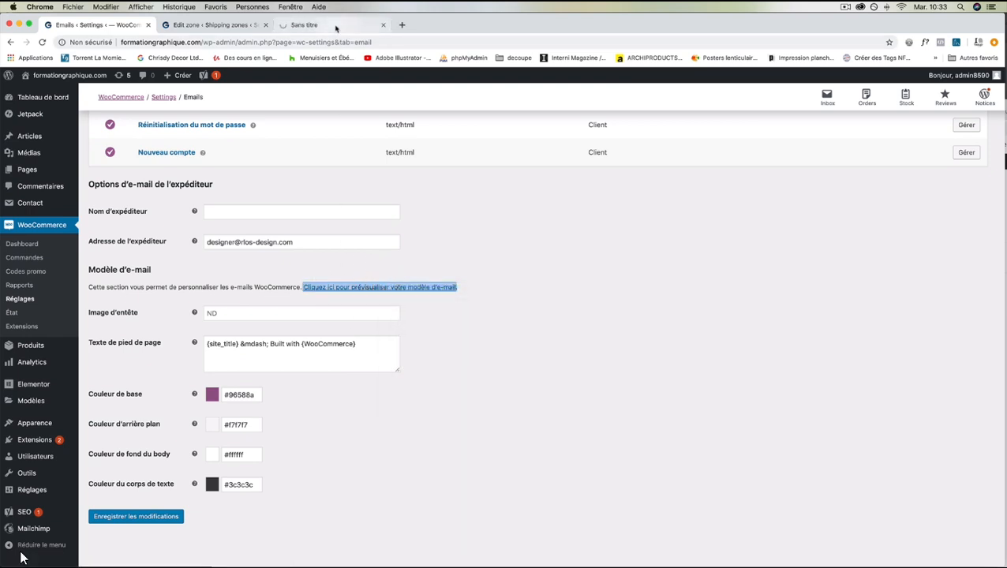
left_click(332, 24)
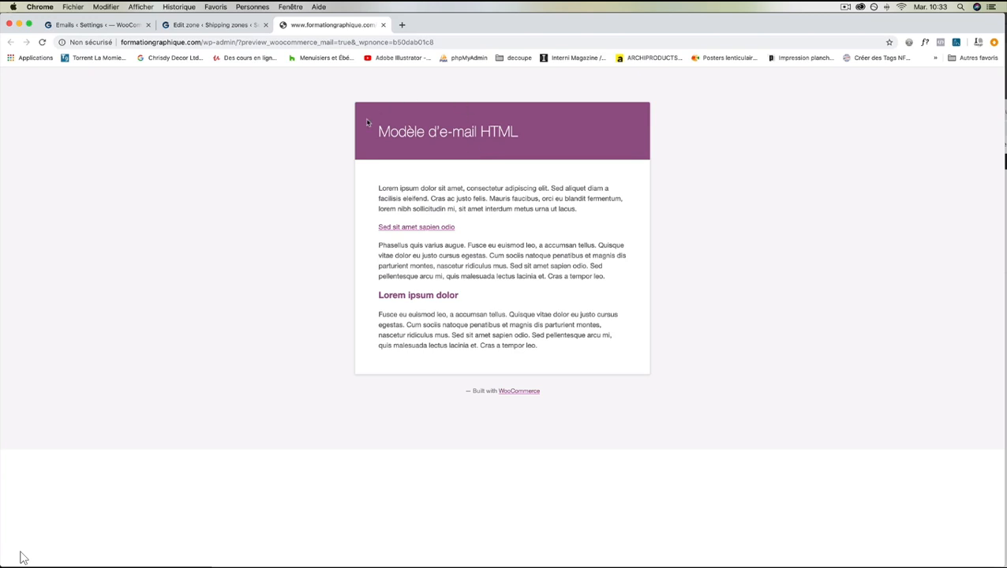
left_click(202, 24)
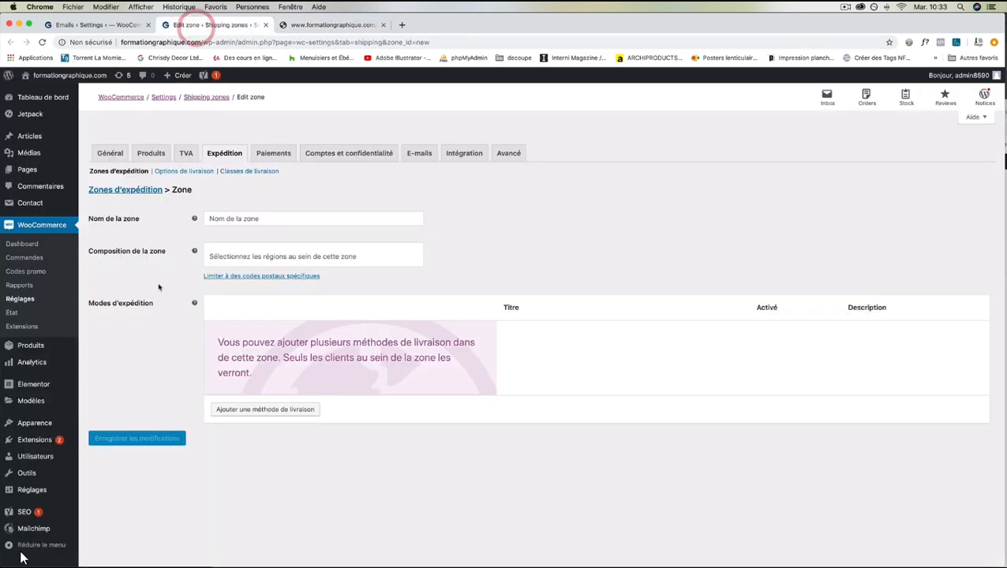
left_click(117, 24)
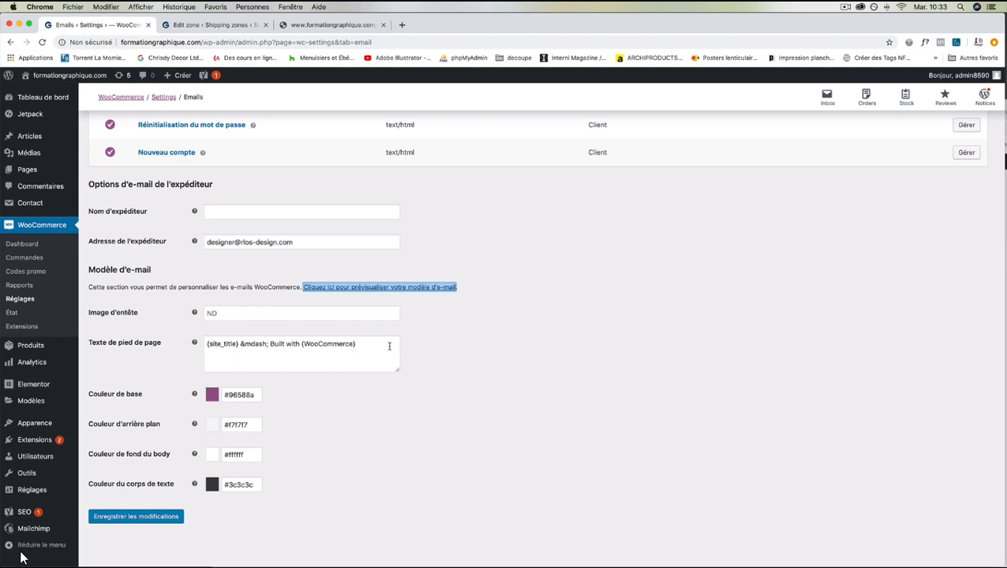
left_click(298, 24)
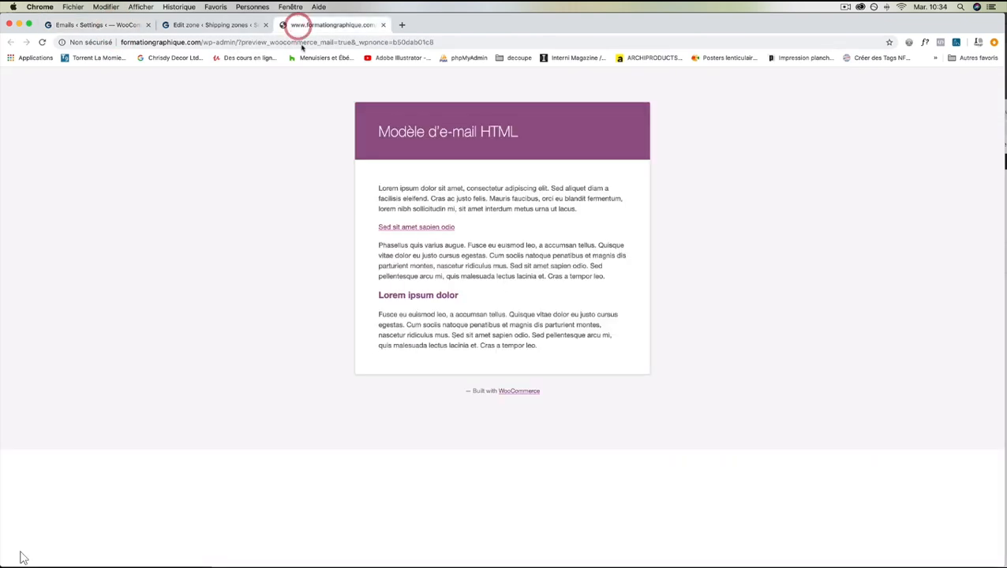
left_click(101, 25)
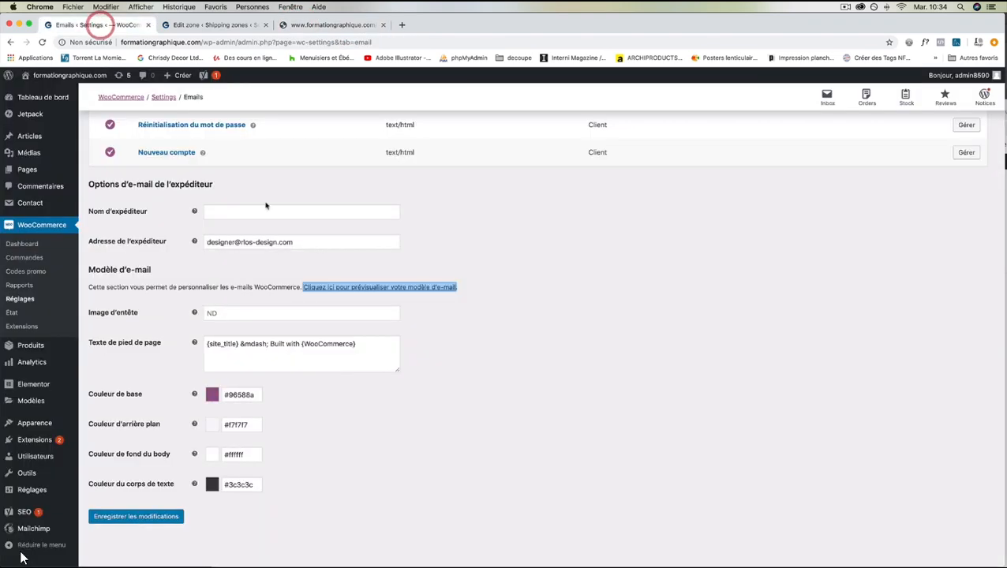
Examine the WooCommerce integration settings, including the Facebook store integration.
scroll(266, 205, "up", 3)
scroll(266, 205, "up", 5)
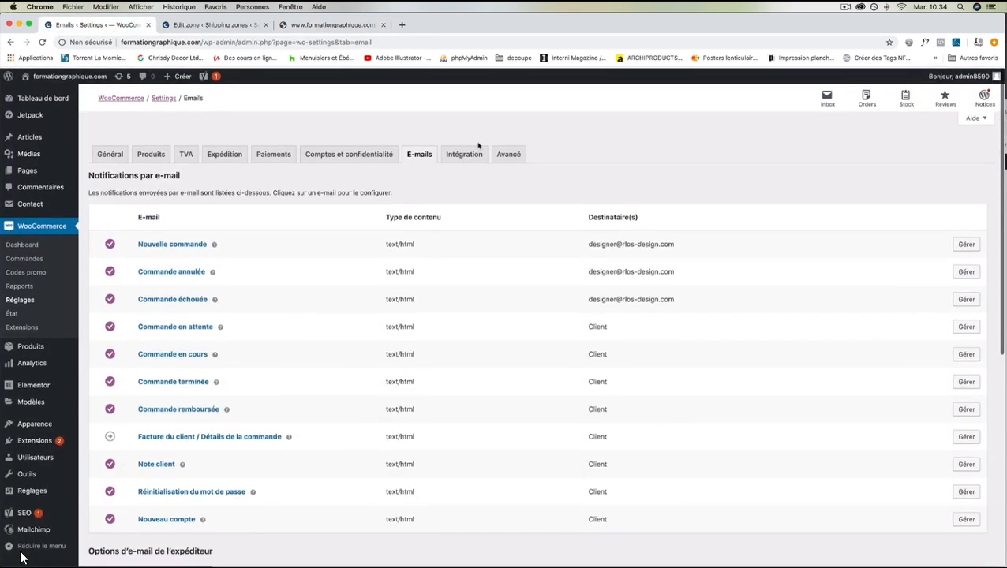
left_click(451, 153)
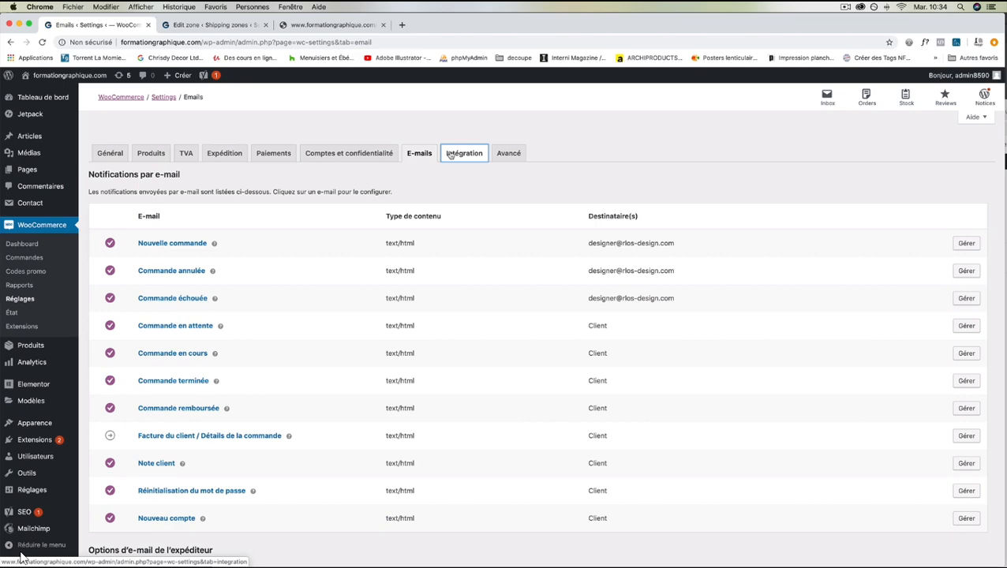
left_click(453, 153)
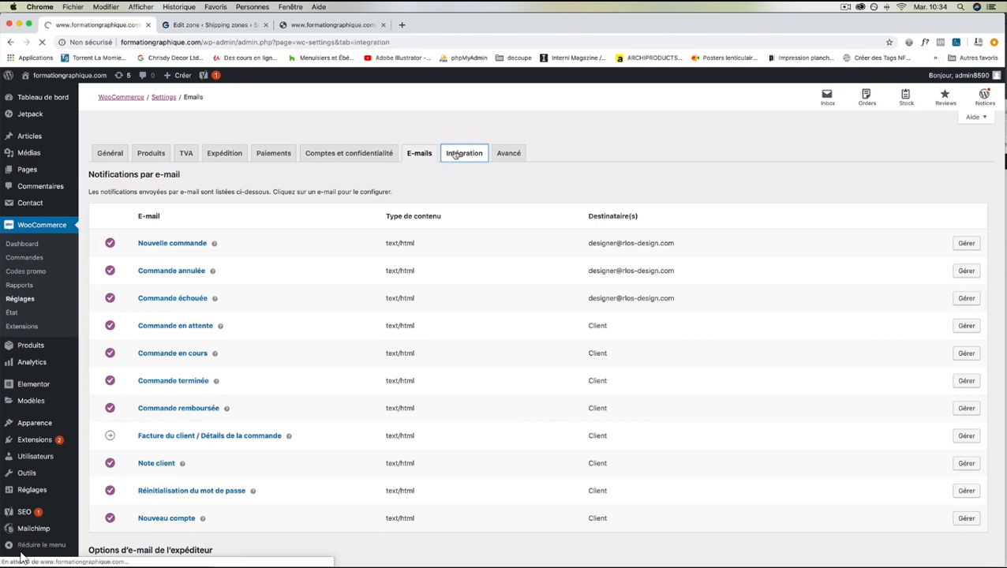
scroll(447, 225, "down", 2)
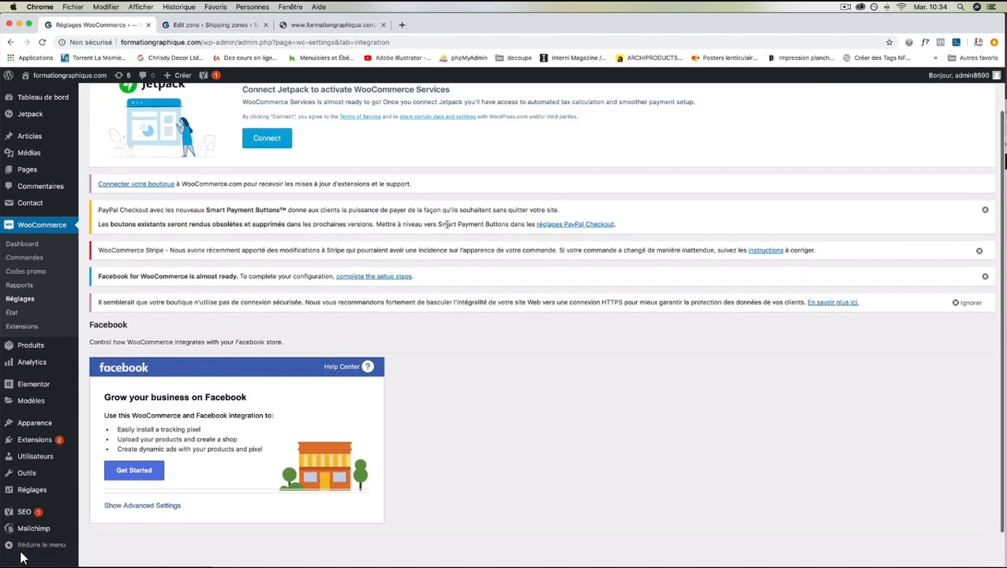
scroll(447, 225, "up", 2)
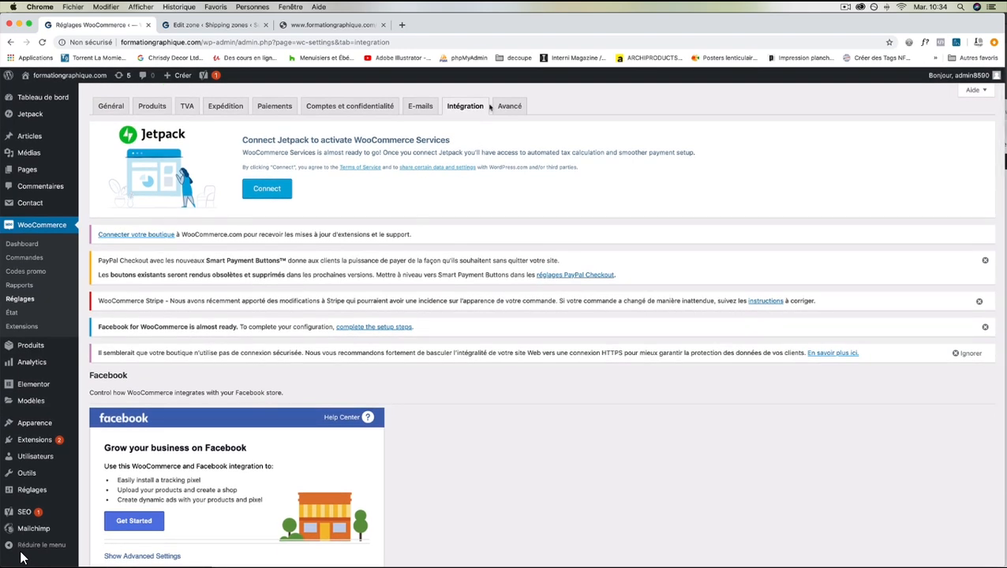
Examine the advanced WooCommerce settings, from the cart, checkout and account page assignments to the checkout and account endpoints.
left_click(509, 106)
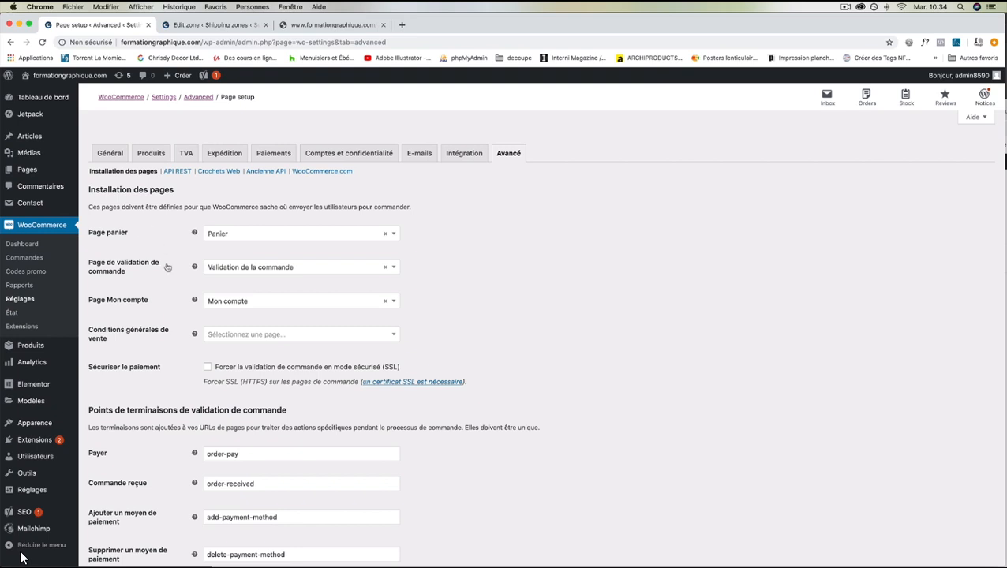
scroll(167, 267, "down", 2)
scroll(166, 264, "down", 4)
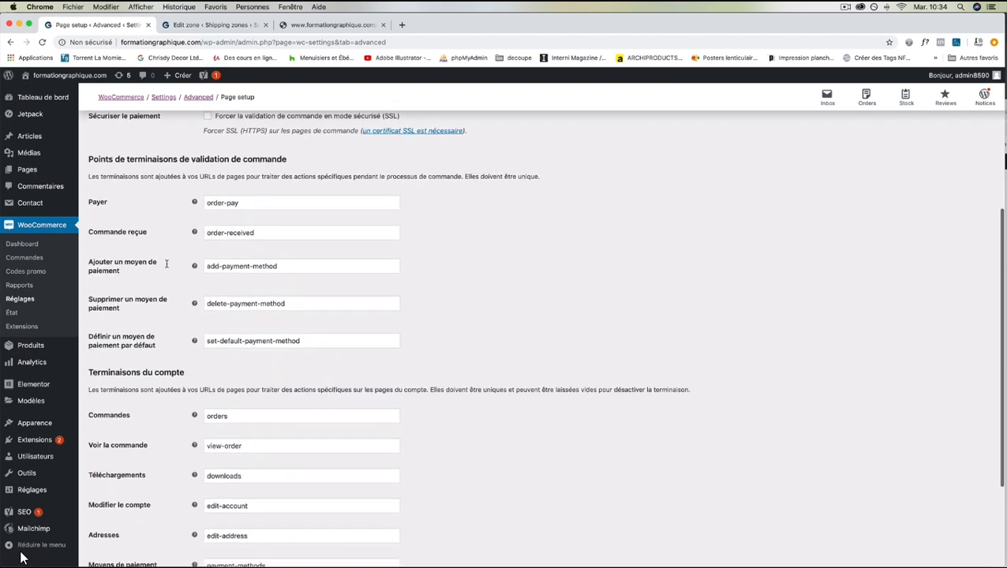
scroll(167, 267, "up", 6)
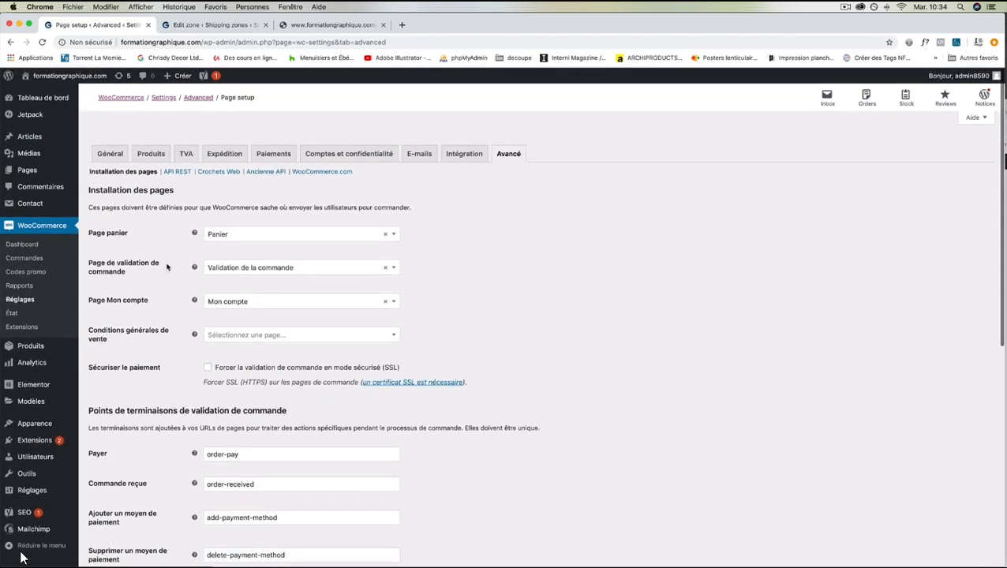